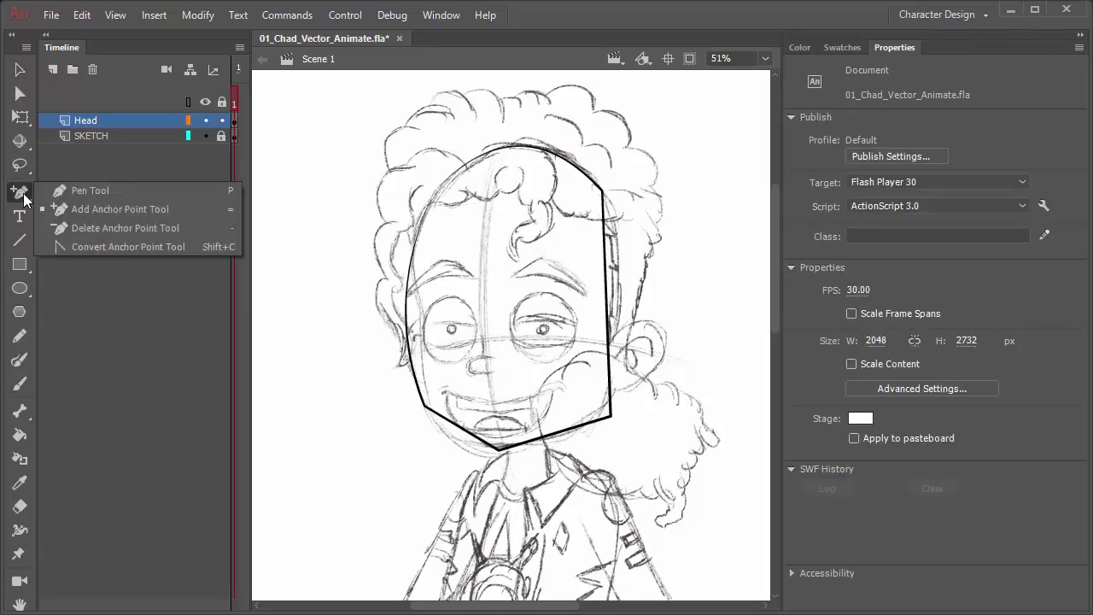
# Delete a stray stroke fragment and draw two short line segments with the line tool
pyautogui.moveTo(663, 565); pyautogui.dragTo(481, 454)
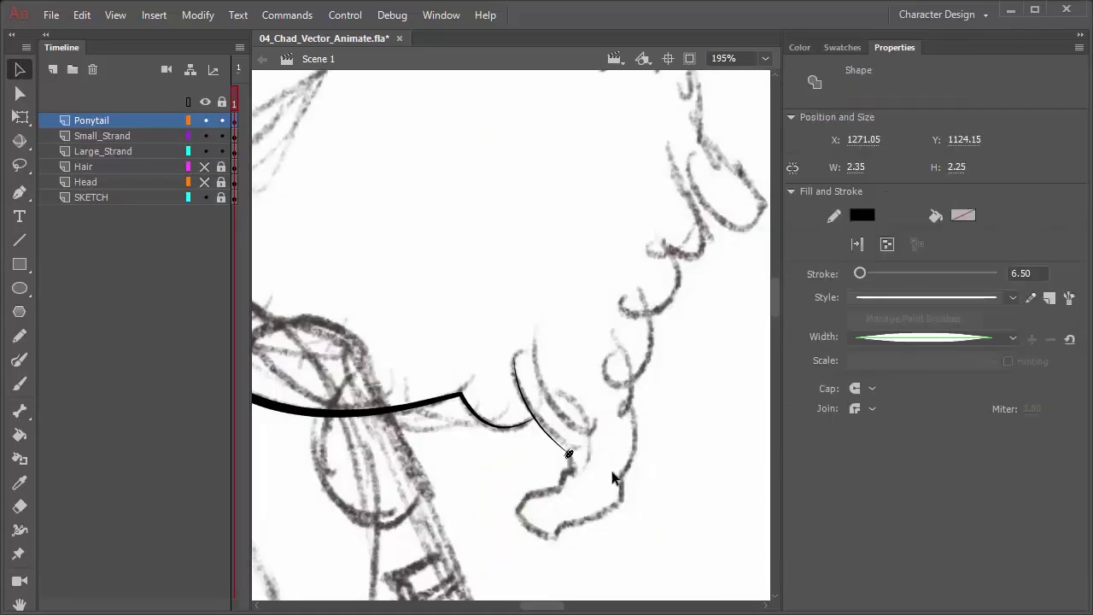
pyautogui.press('Delete')
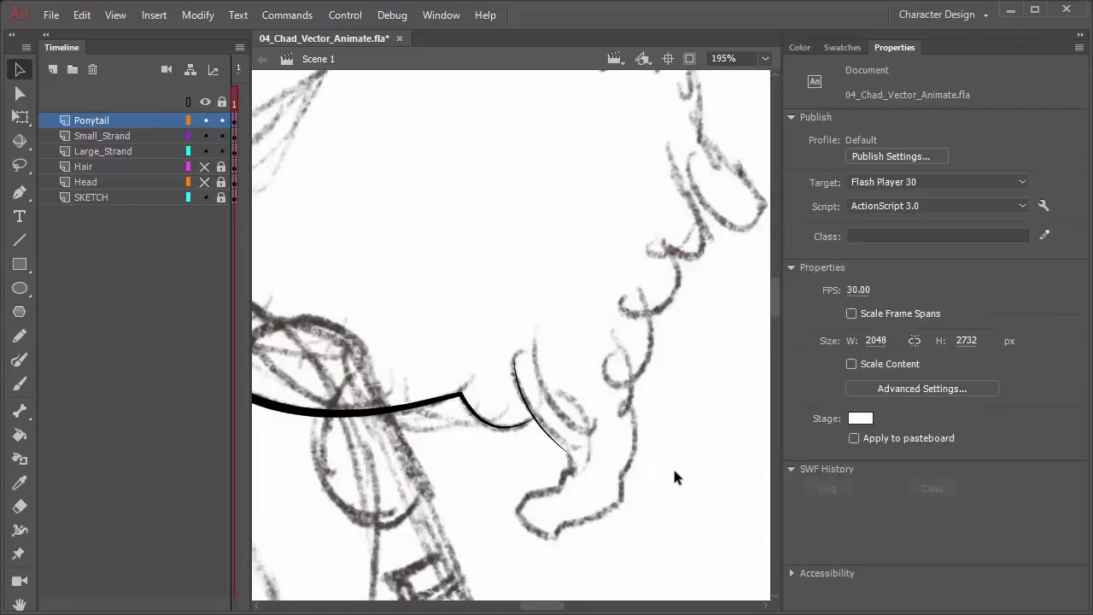
pyautogui.press('p')
pyautogui.click(566, 473)
pyautogui.click(522, 501)
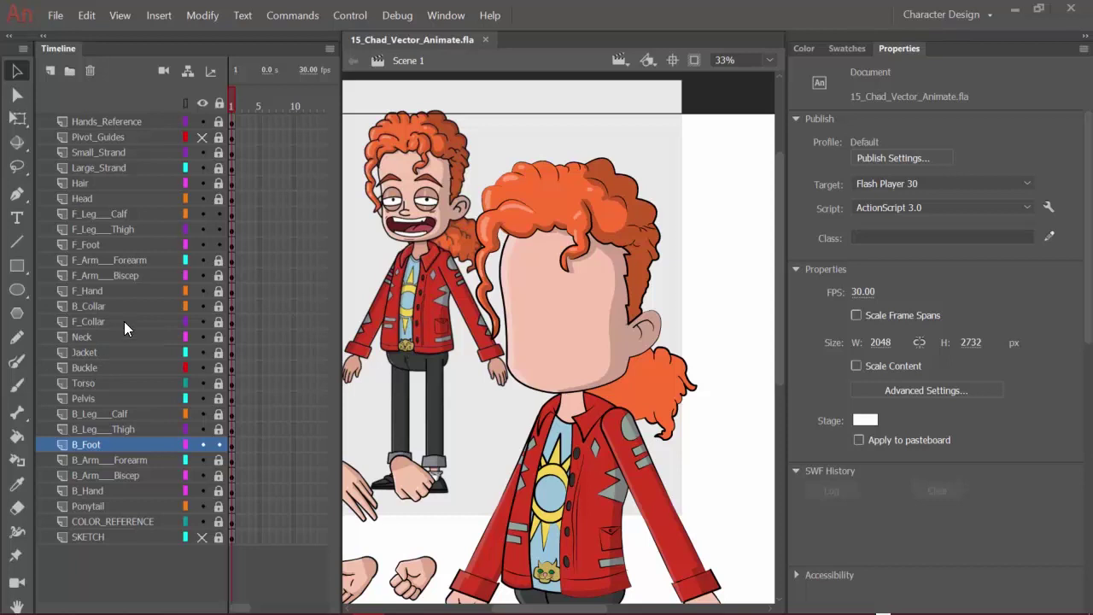
# Insert a new layer above Head and name it F_Eyeball
pyautogui.click(100, 201)
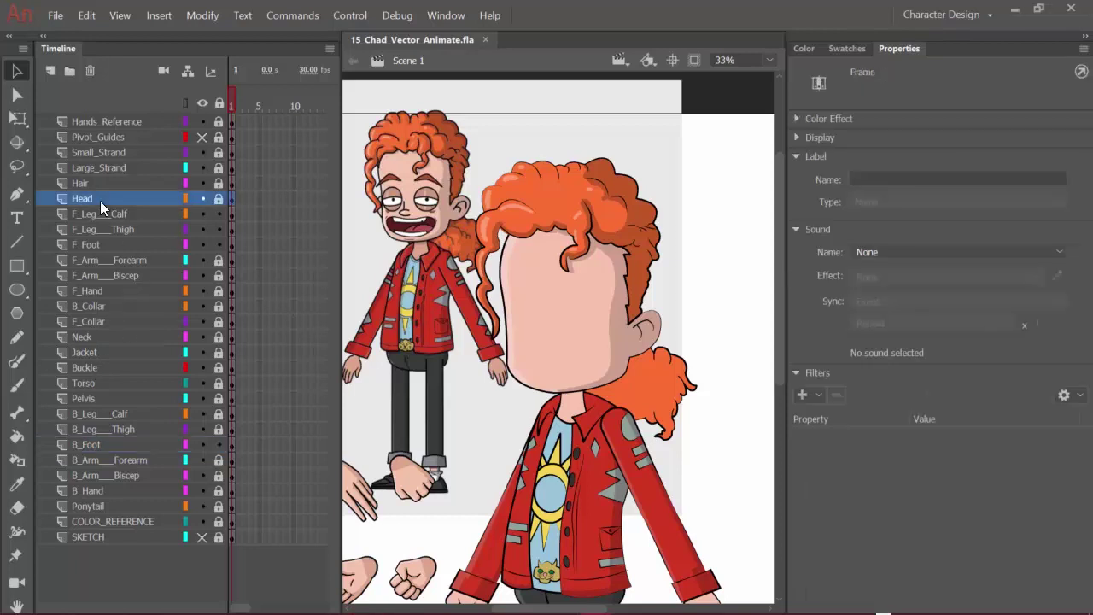
pyautogui.click(53, 71)
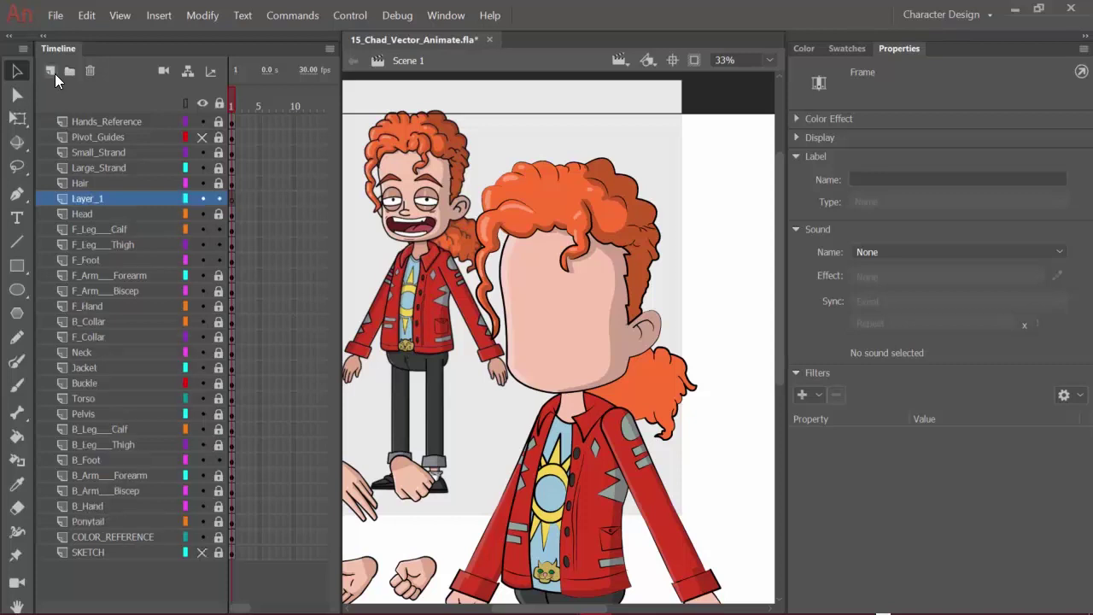
pyautogui.doubleClick(94, 199)
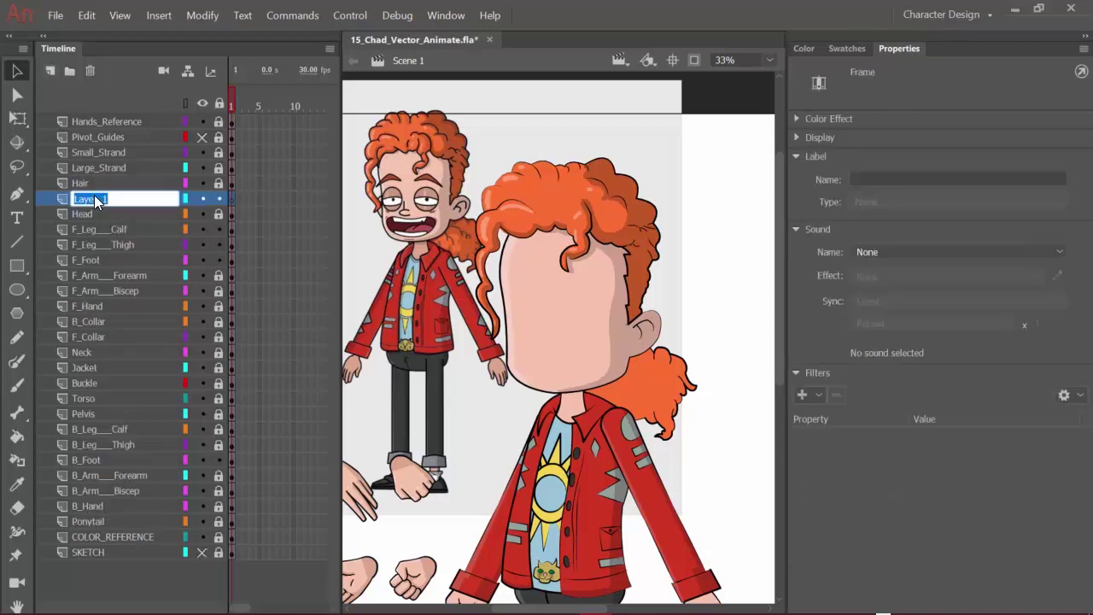
pyautogui.write('Eyeball')
pyautogui.press('Return')
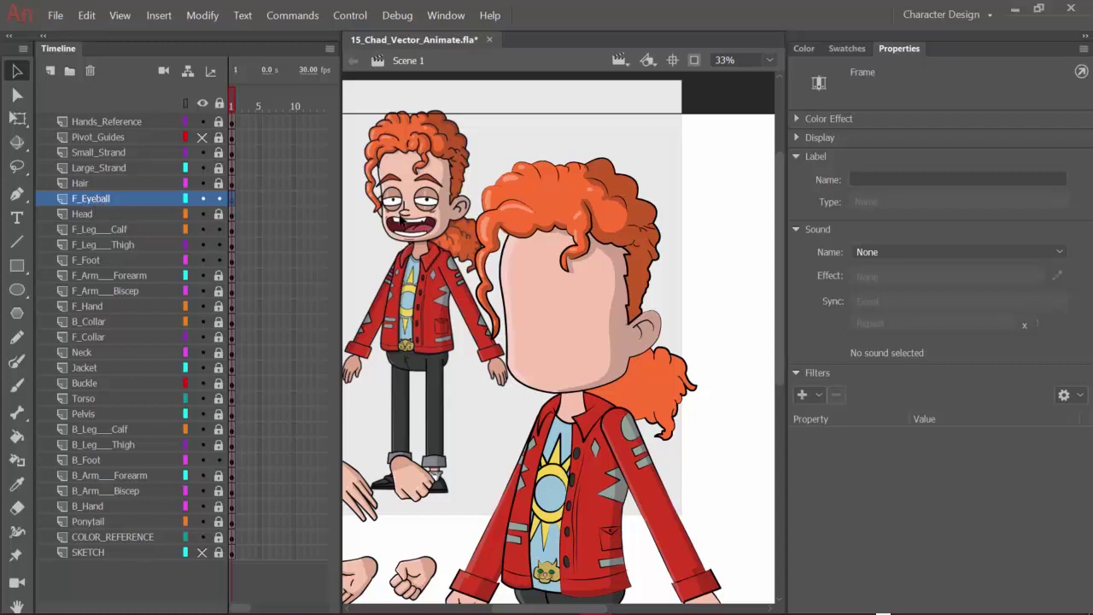
# Draw an oval eyeball on the face with an elliptical width-profile black outline
pyautogui.click(15, 293)
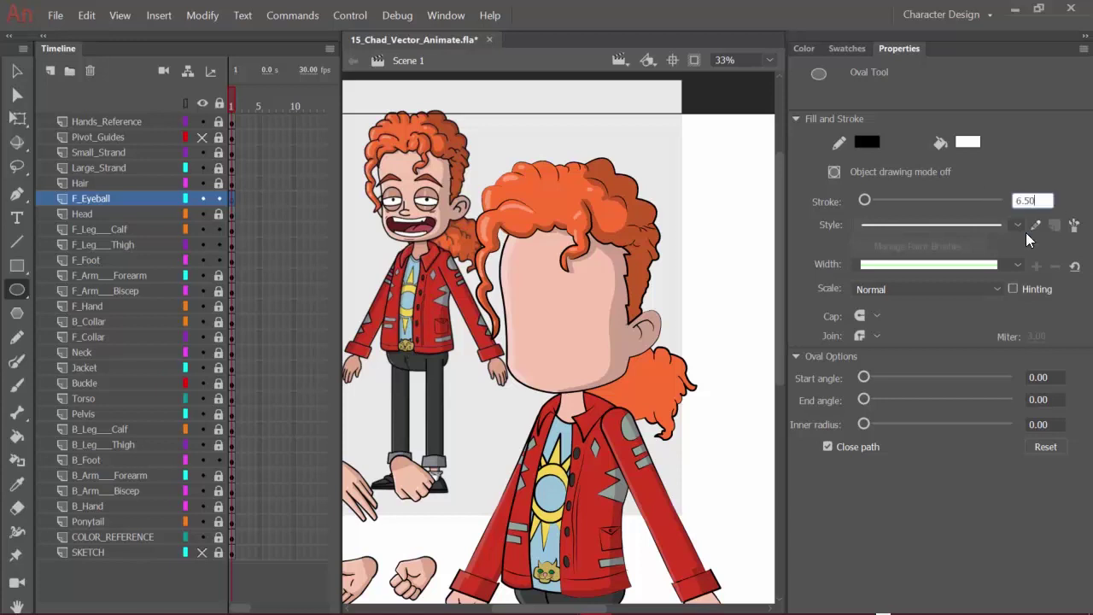
pyautogui.click(989, 266)
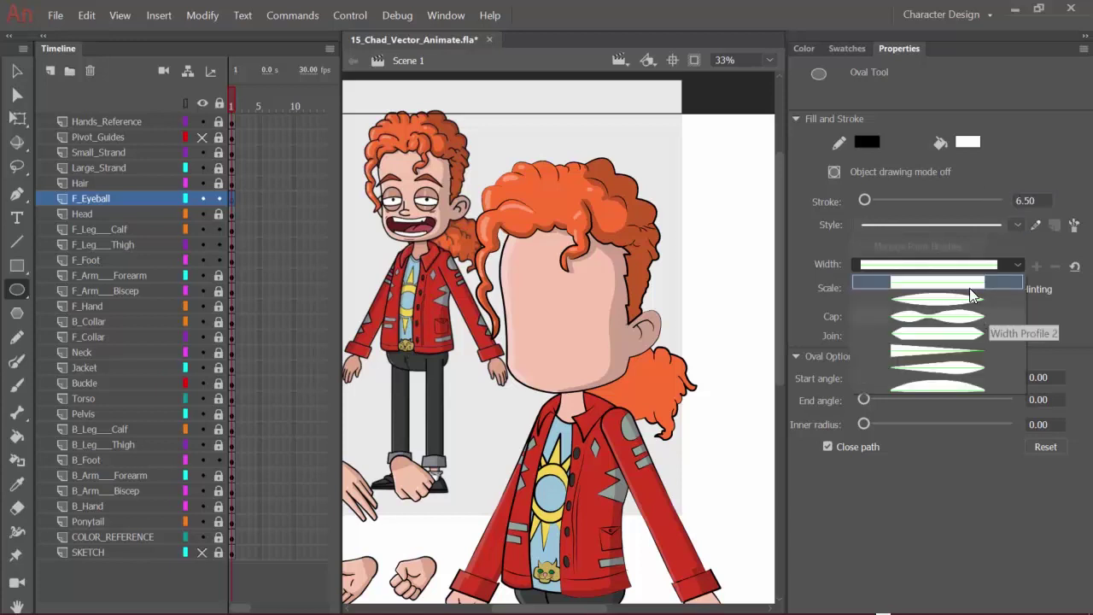
pyautogui.click(968, 299)
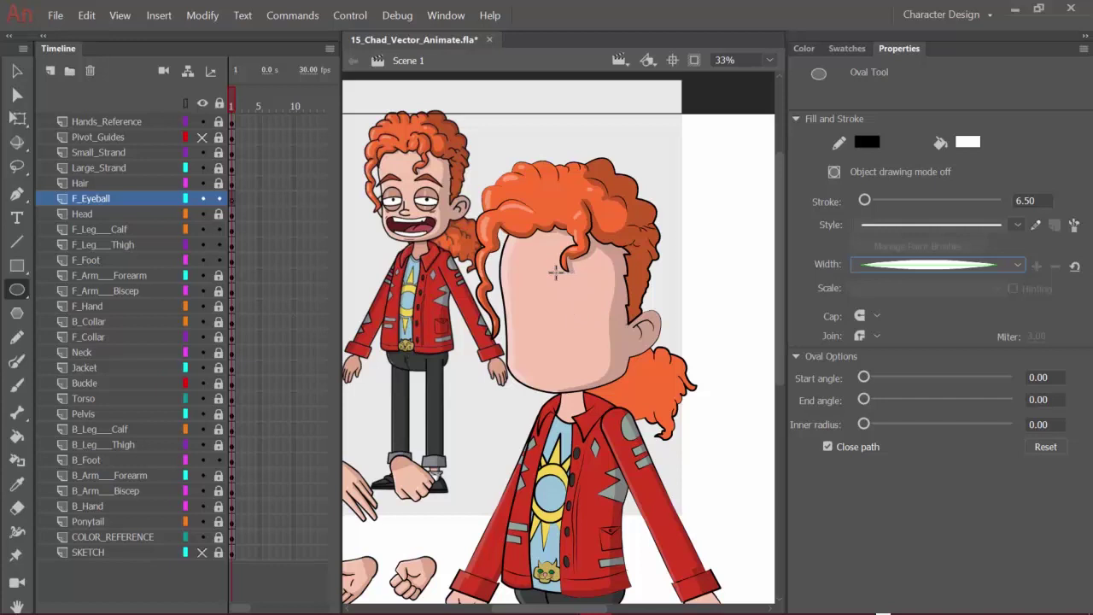
pyautogui.moveTo(556, 272); pyautogui.dragTo(612, 306)
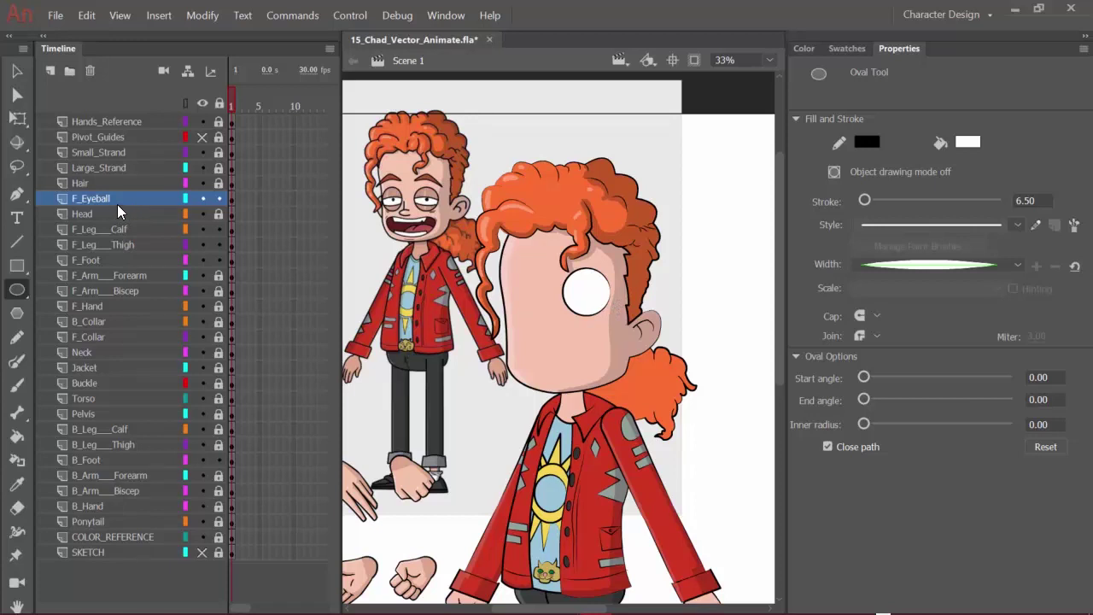
# Select the eyeball and nudge it left then back right with Shift+arrow keys, then deselect
pyautogui.press('v')
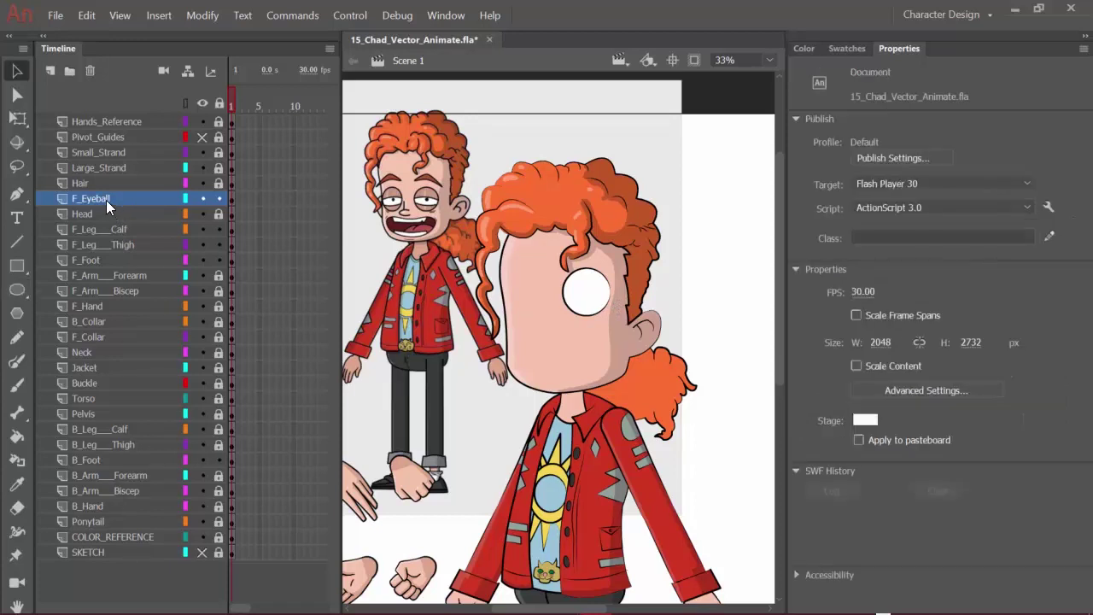
pyautogui.click(107, 199)
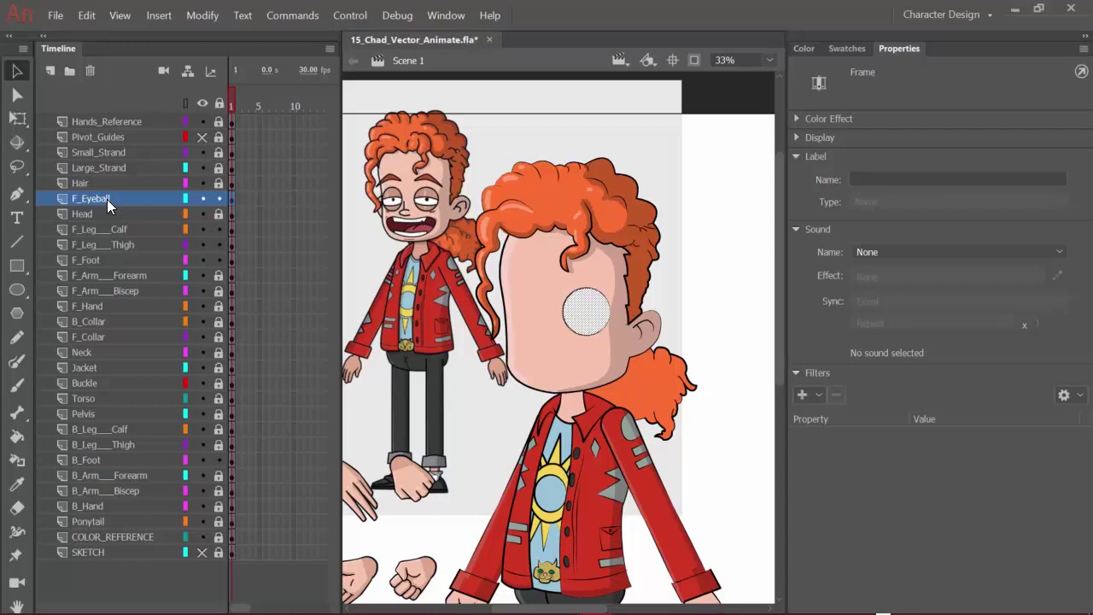
pyautogui.hotkey('shift', 'Left')
pyautogui.hotkey('shift', 'Left')
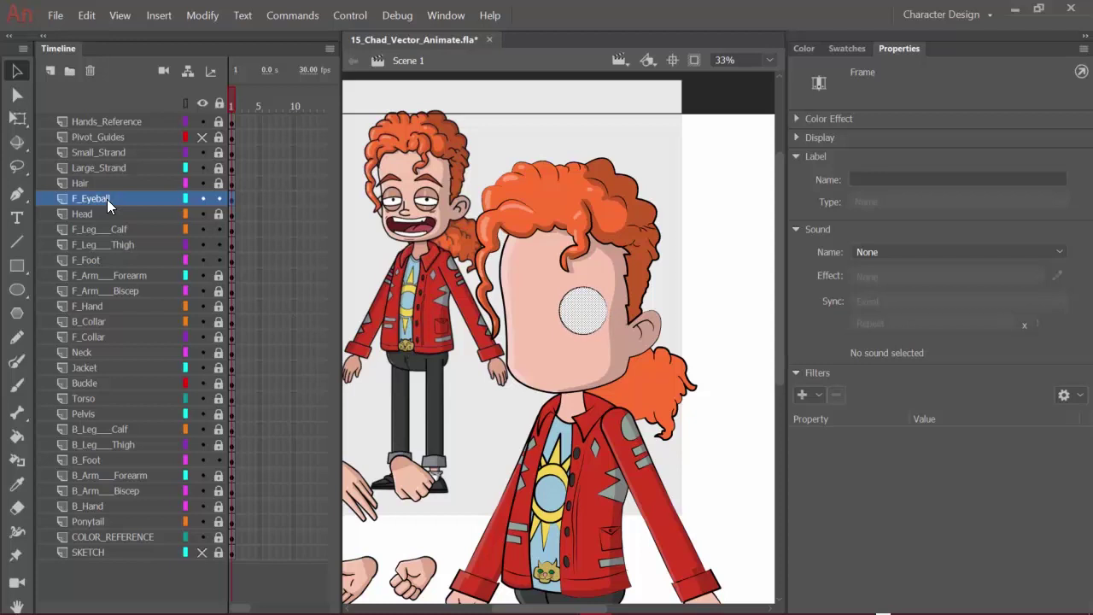
pyautogui.hotkey('shift', 'Right')
pyautogui.click(99, 260)
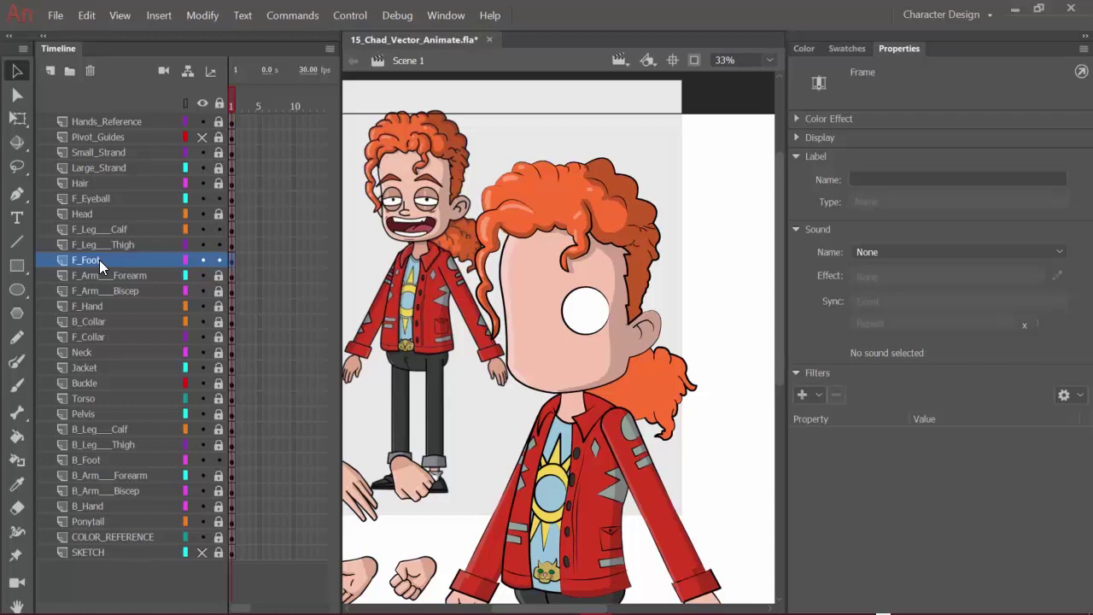
# Insert a new layer above F_Eyeball and name it F_Pupil
pyautogui.click(92, 198)
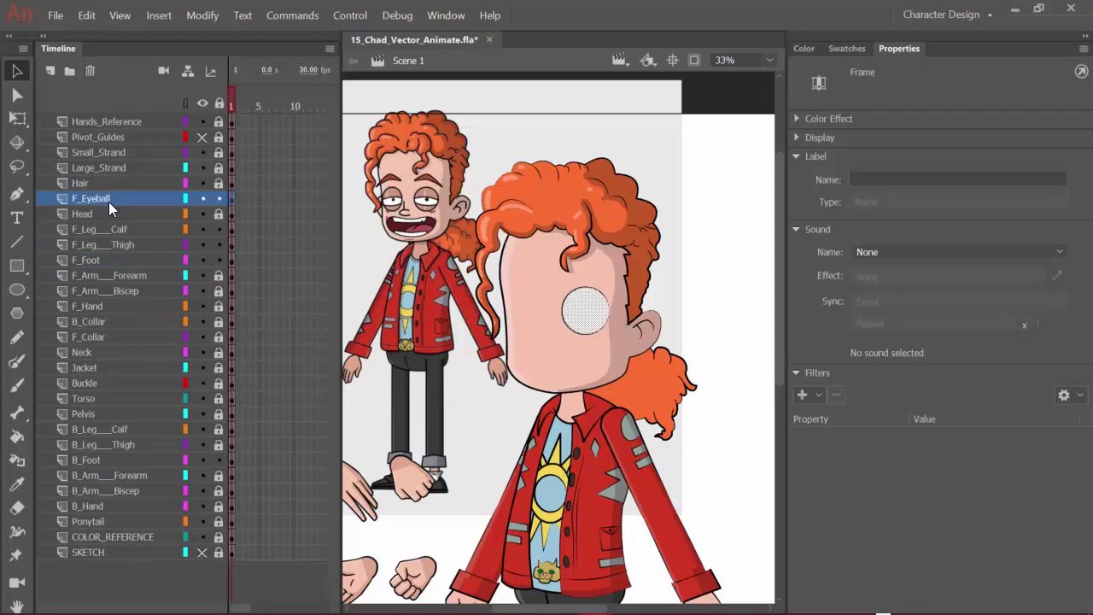
pyautogui.click(49, 67)
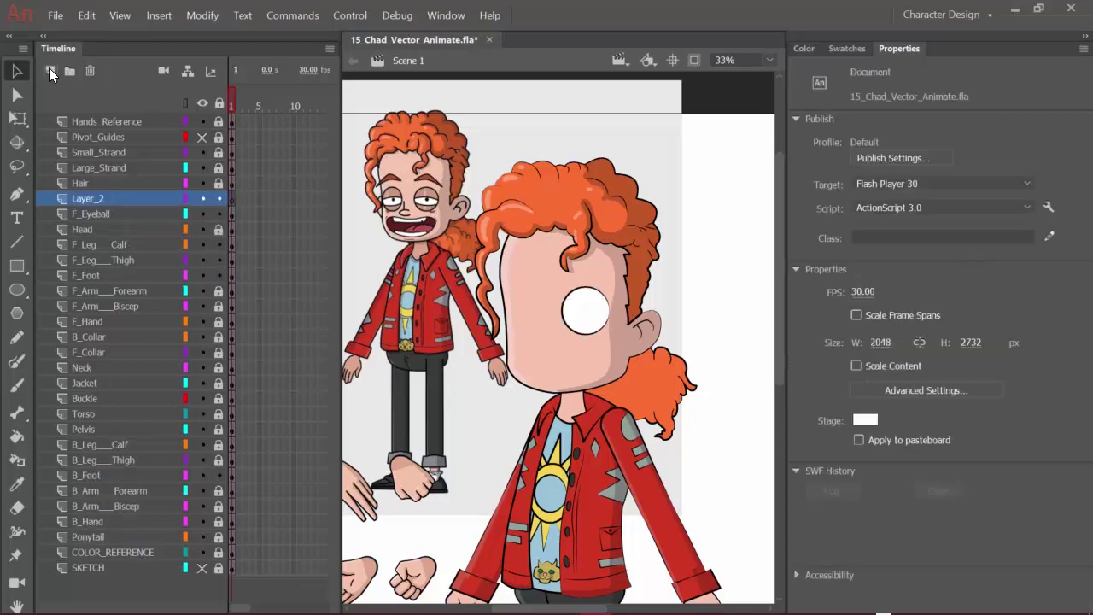
pyautogui.doubleClick(86, 198)
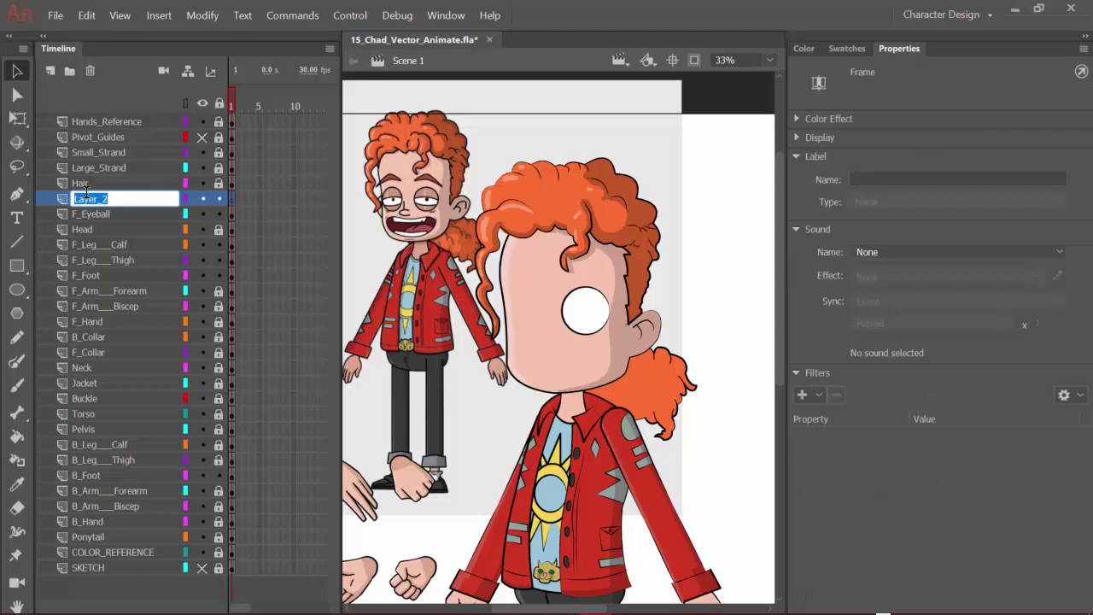
pyautogui.write('F_Pupil')
pyautogui.press('Return')
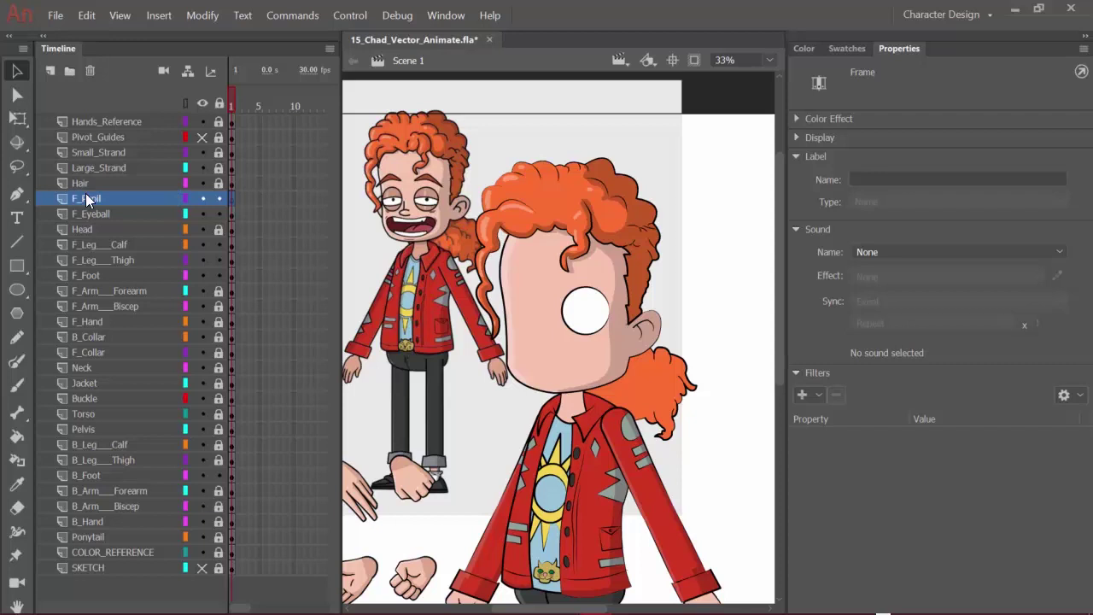
# Draw a black-filled, outline-free oval pupil inside the white eye
pyautogui.press('o')
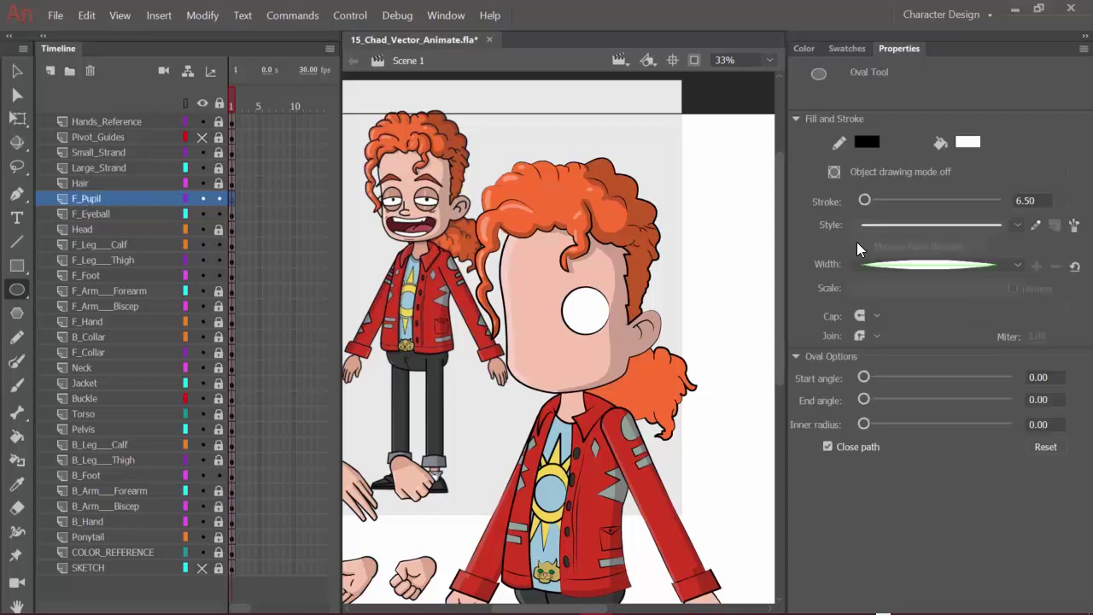
pyautogui.click(975, 141)
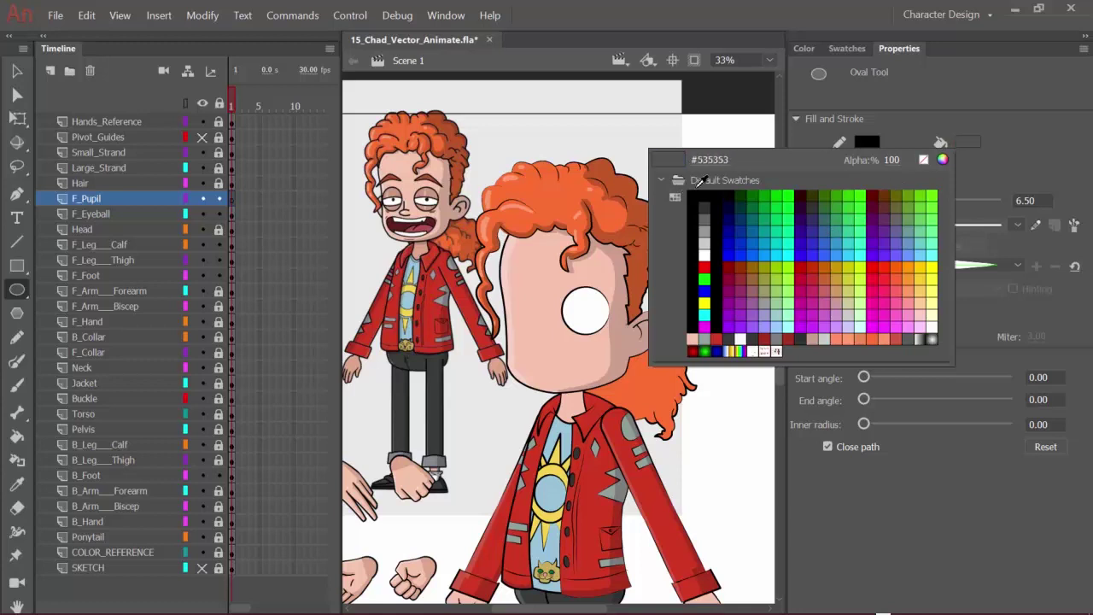
pyautogui.click(693, 197)
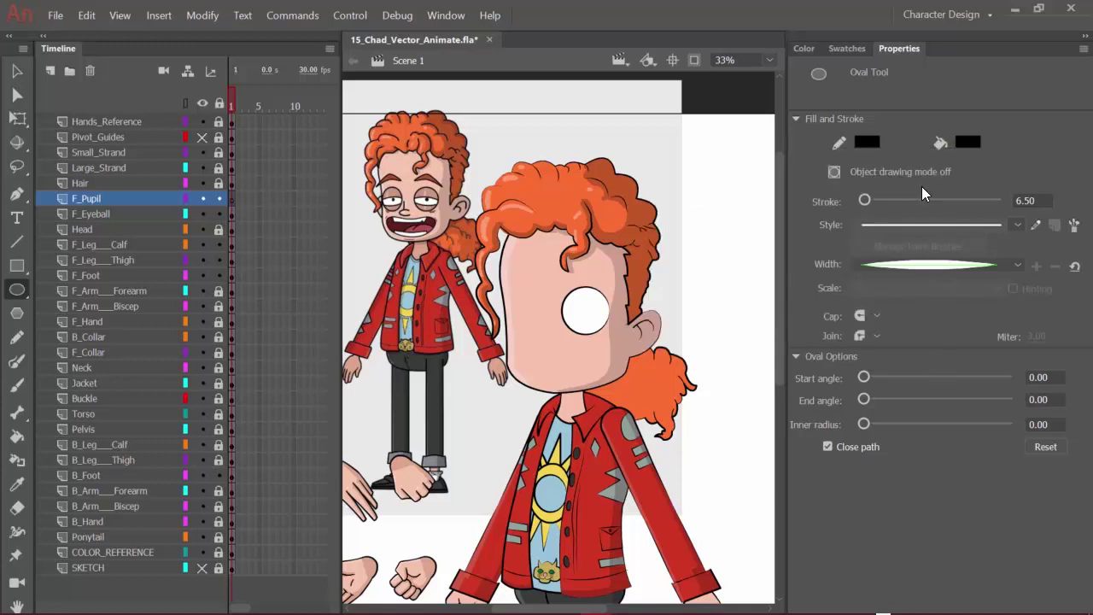
pyautogui.click(871, 147)
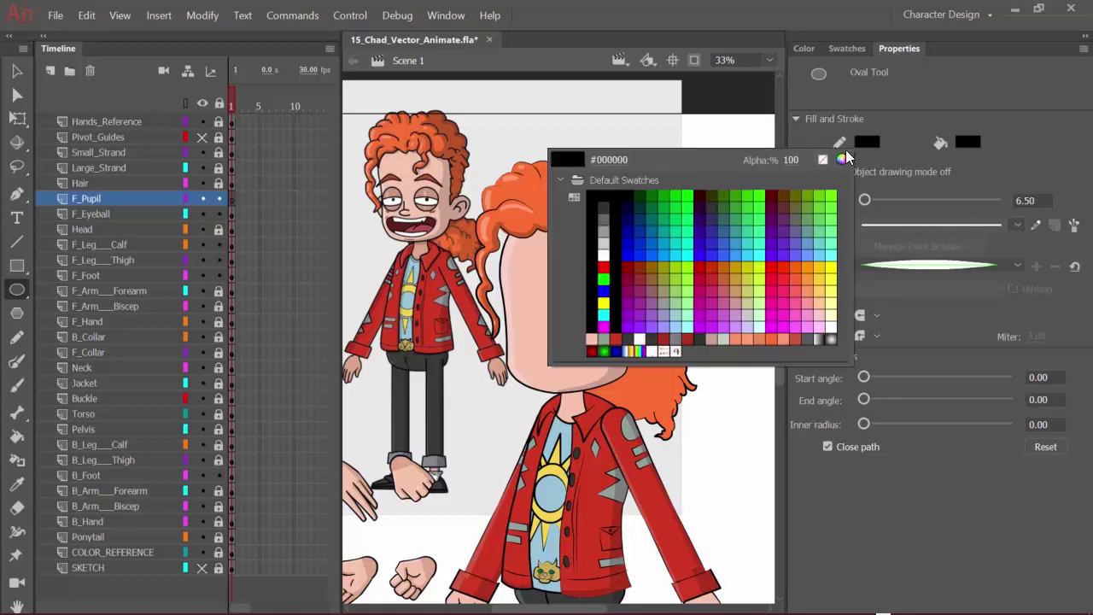
pyautogui.click(821, 161)
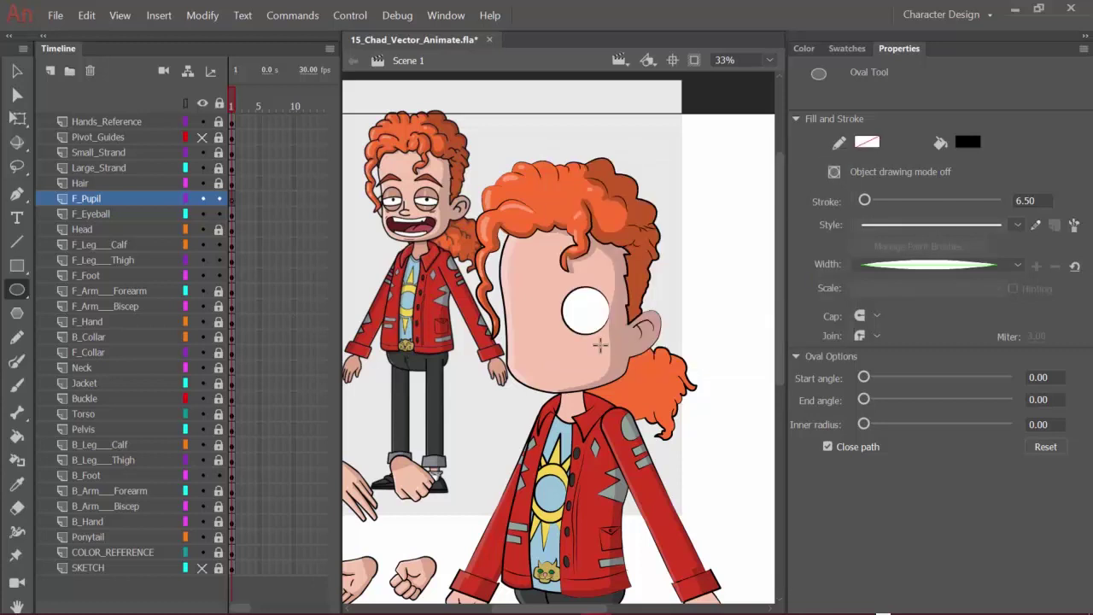
pyautogui.scroll(-3, 588, 331)
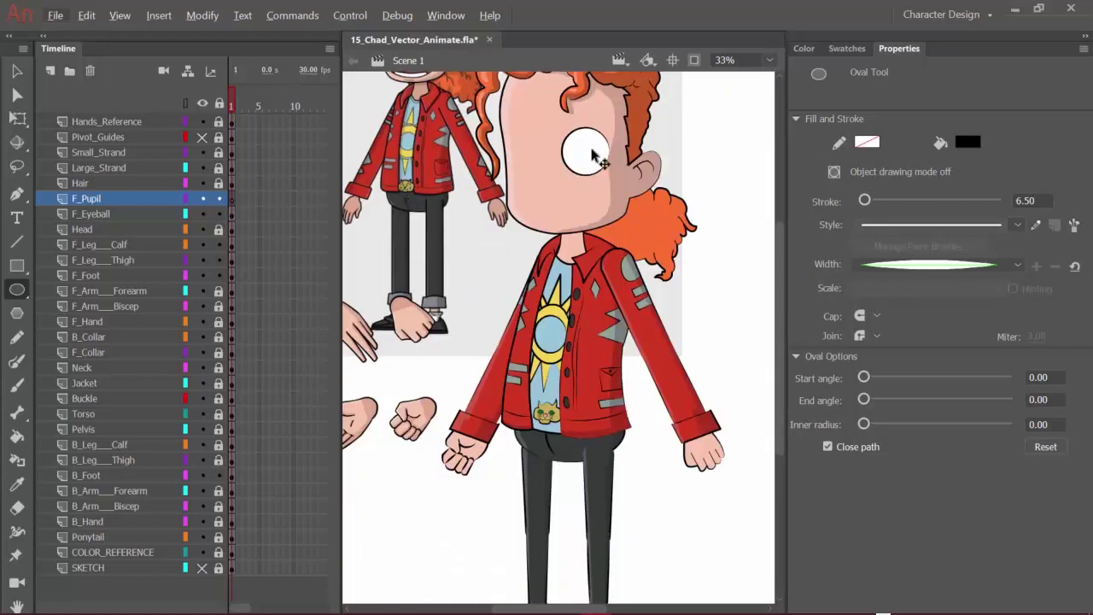
pyautogui.scroll(-1, 595, 158)
pyautogui.scroll(4, 595, 159)
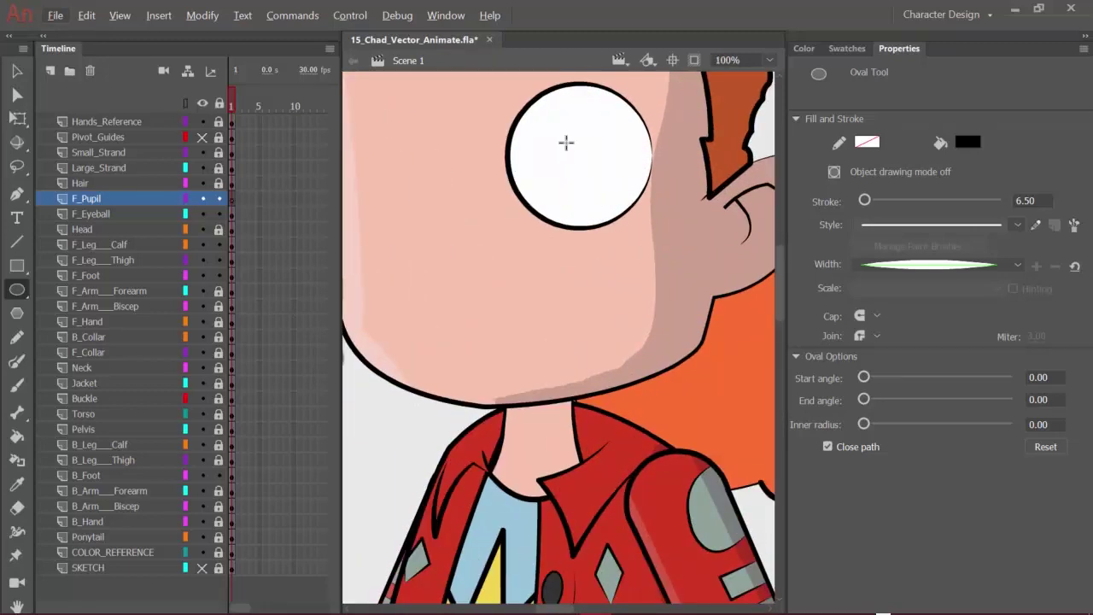
pyautogui.moveTo(565, 143); pyautogui.dragTo(595, 176)
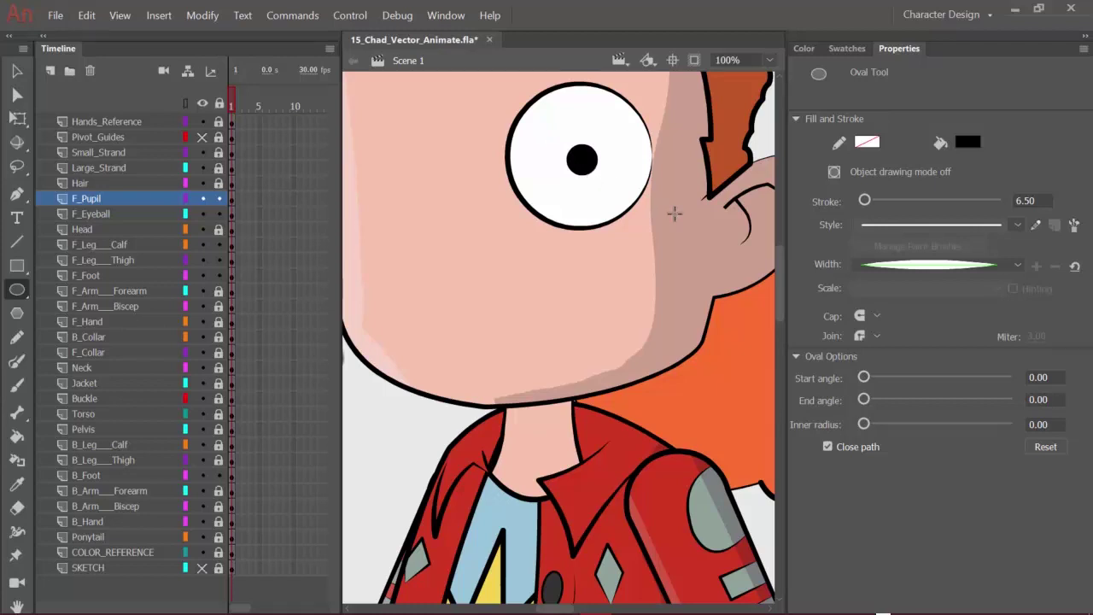
pyautogui.scroll(3, 579, 220)
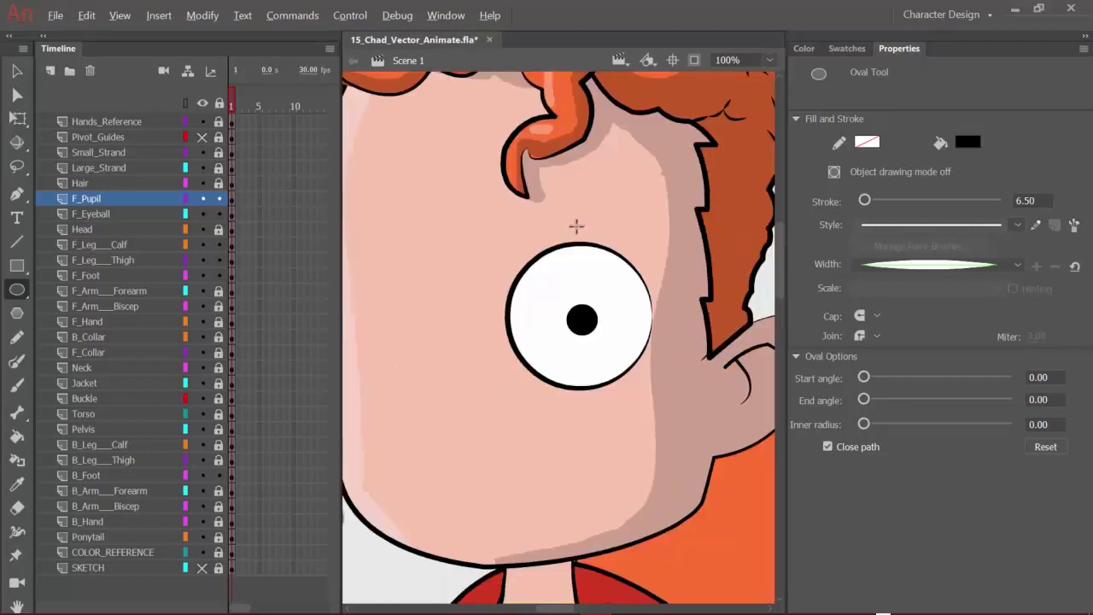
pyautogui.scroll(1, 581, 285)
pyautogui.scroll(-4, 581, 286)
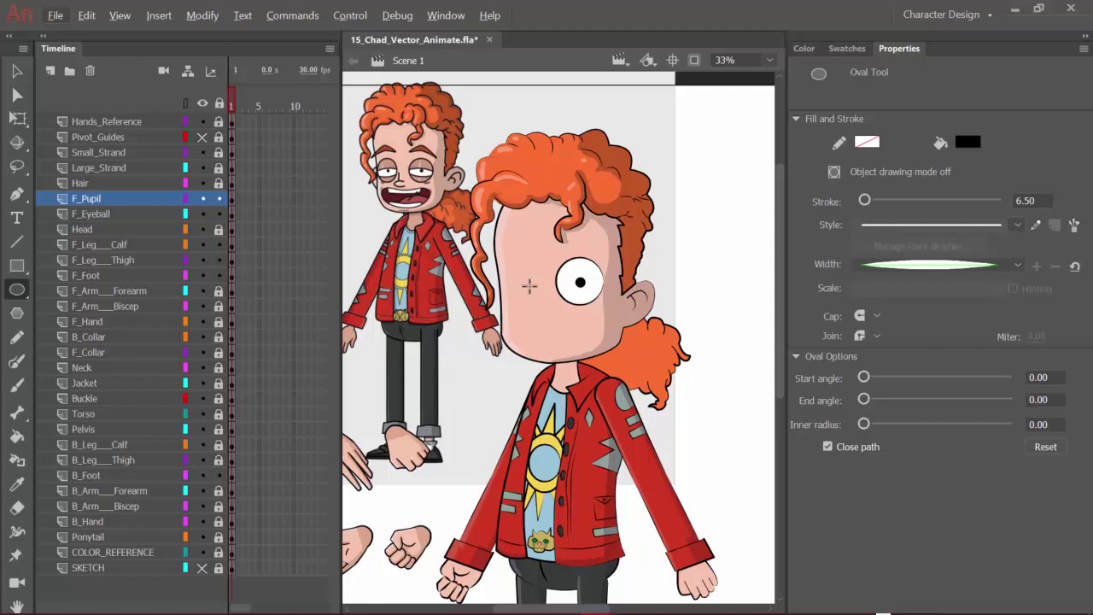
# Insert a new layer above F_Pupil and name it F_Top_Lid
pyautogui.click(50, 70)
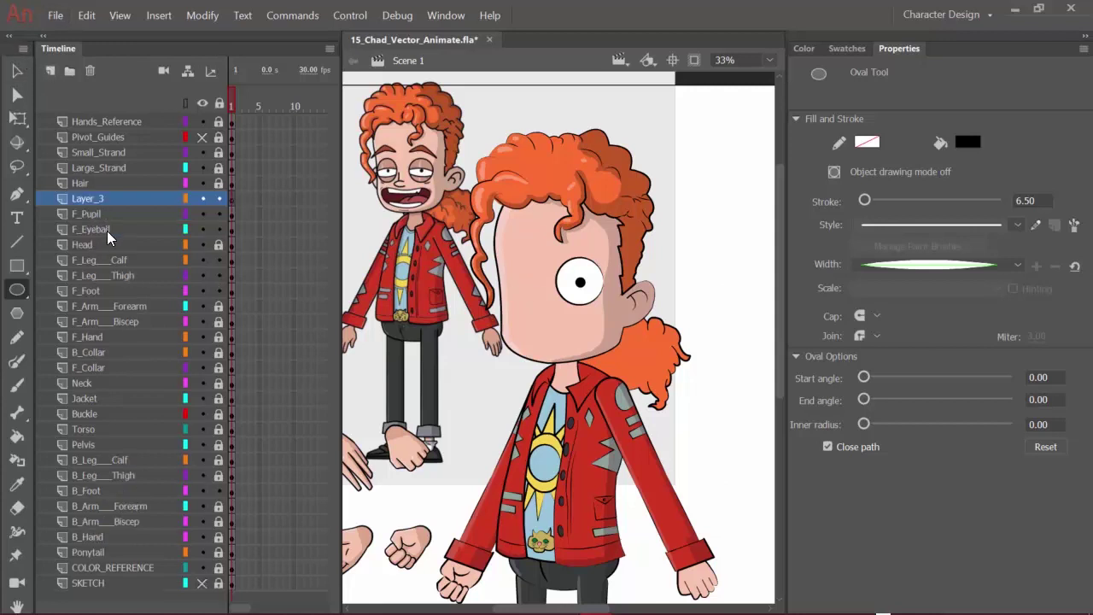
pyautogui.doubleClick(96, 199)
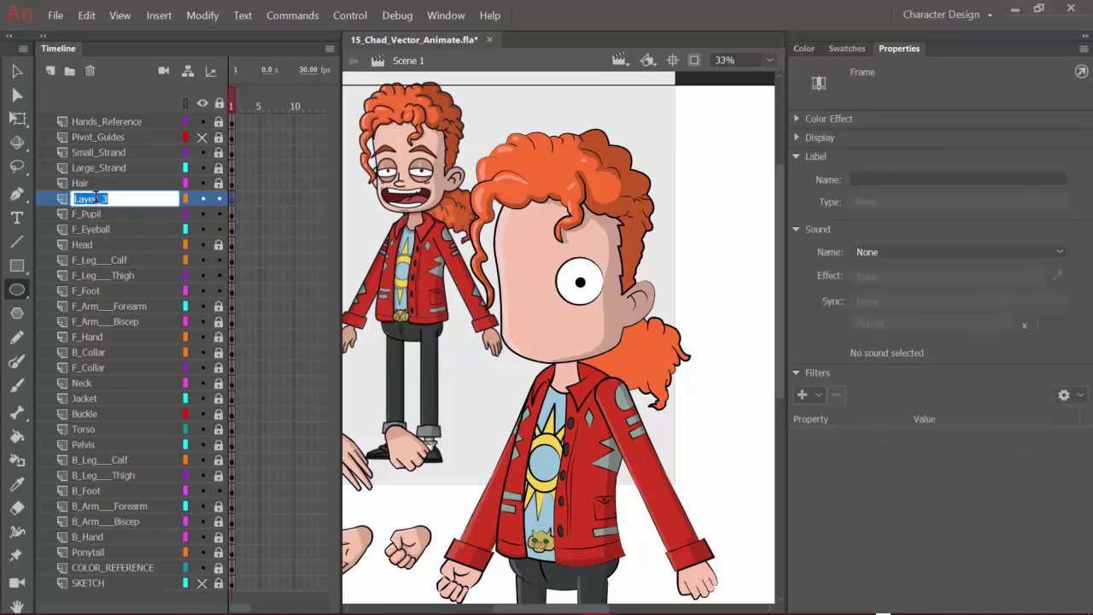
pyautogui.write('F_Top_Lid')
pyautogui.press('Return')
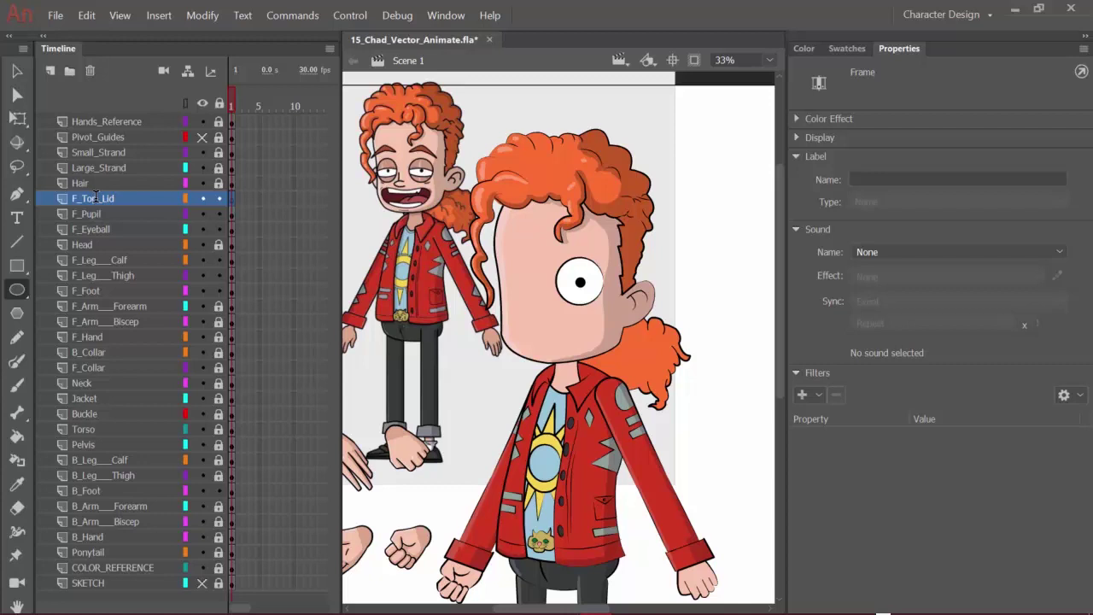
pyautogui.click(17, 243)
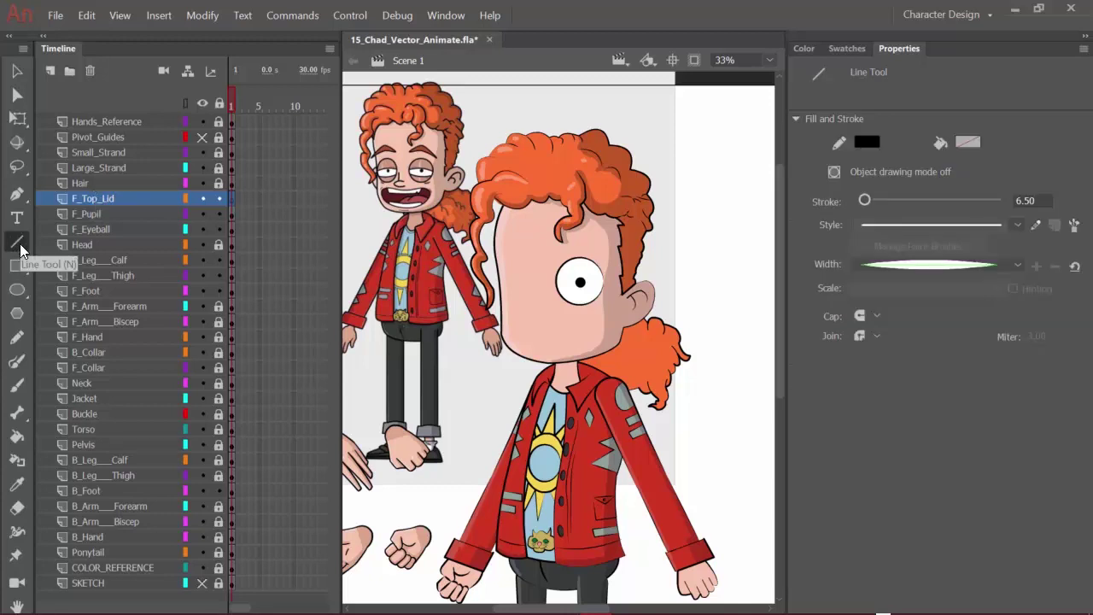
pyautogui.click(15, 296)
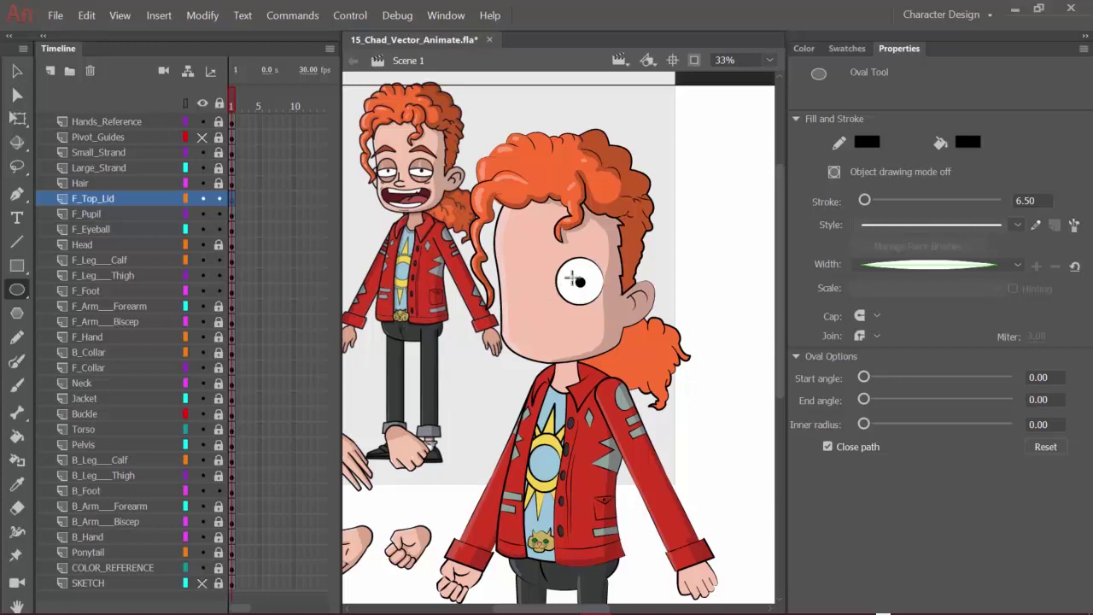
# Unlock the Head layer and eyedrop the face's skin colour as the fill
pyautogui.press('i')
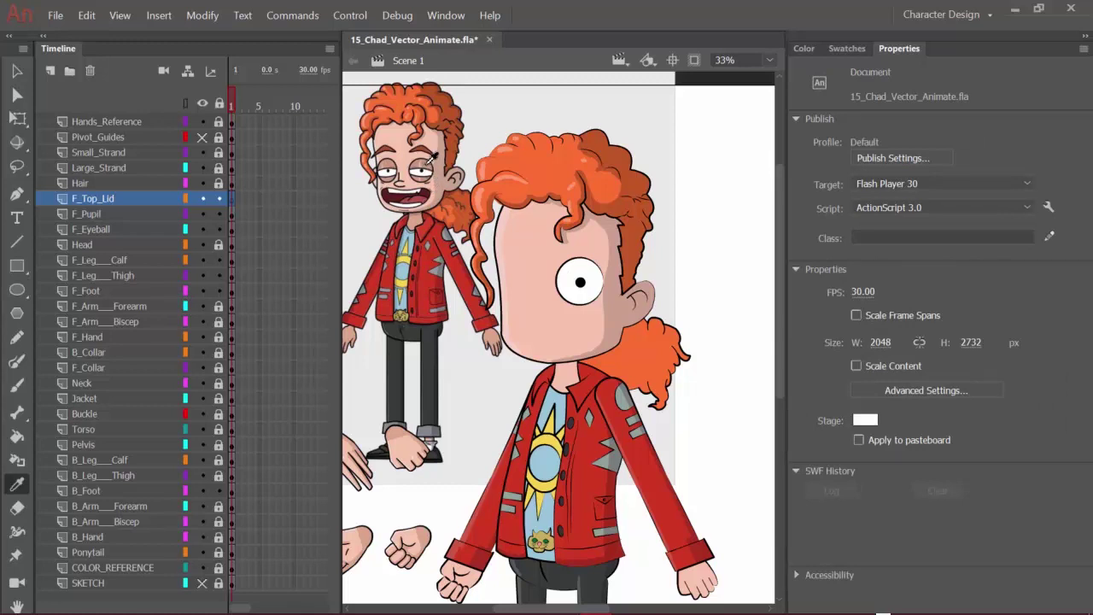
pyautogui.click(432, 159)
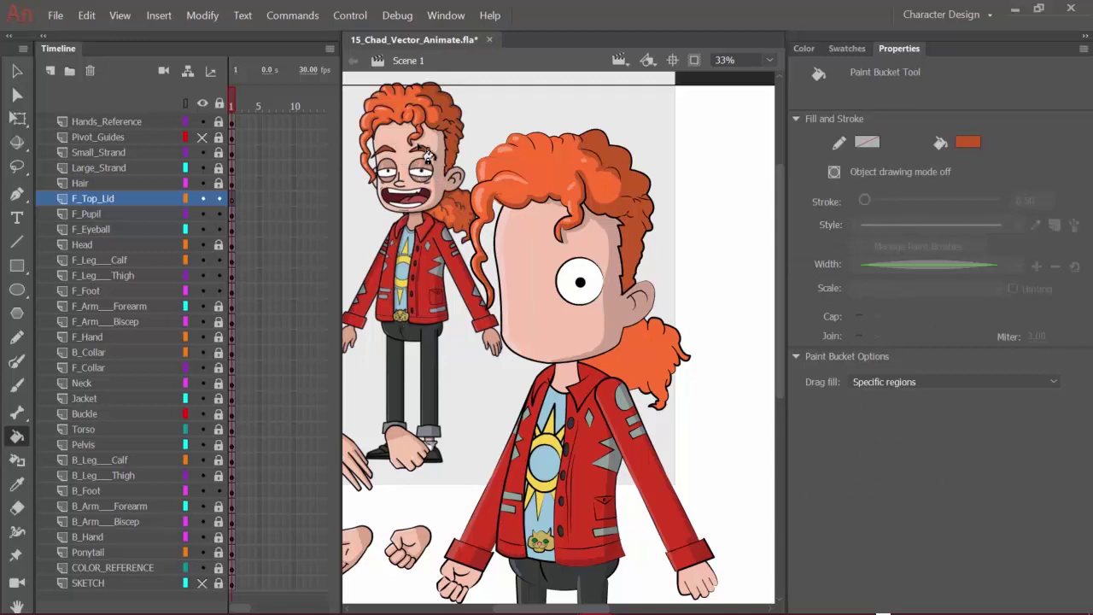
pyautogui.press('i')
pyautogui.click(531, 256)
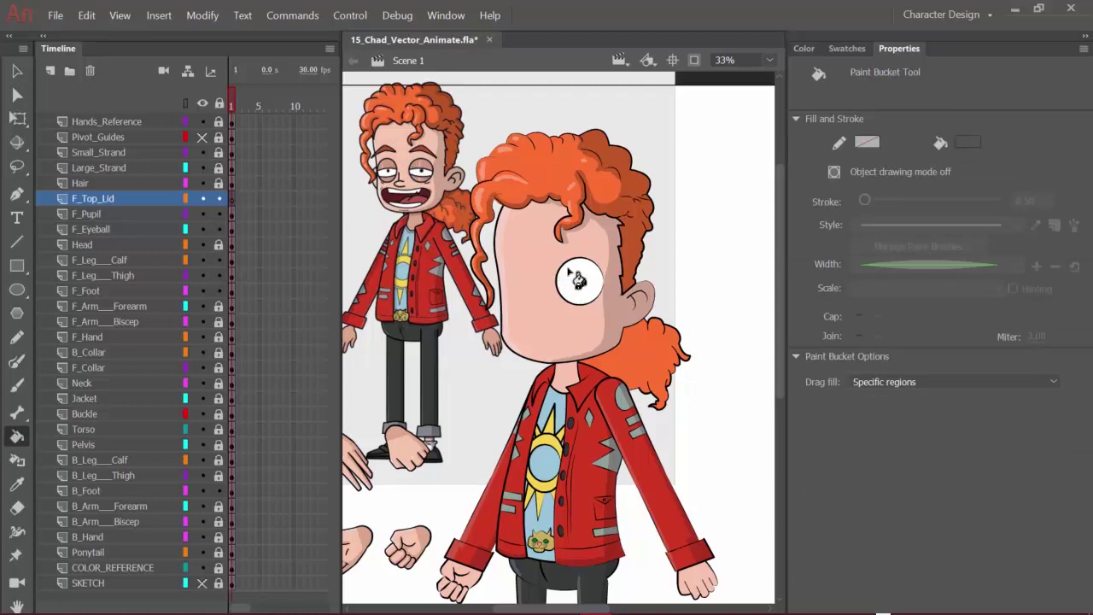
pyautogui.click(220, 245)
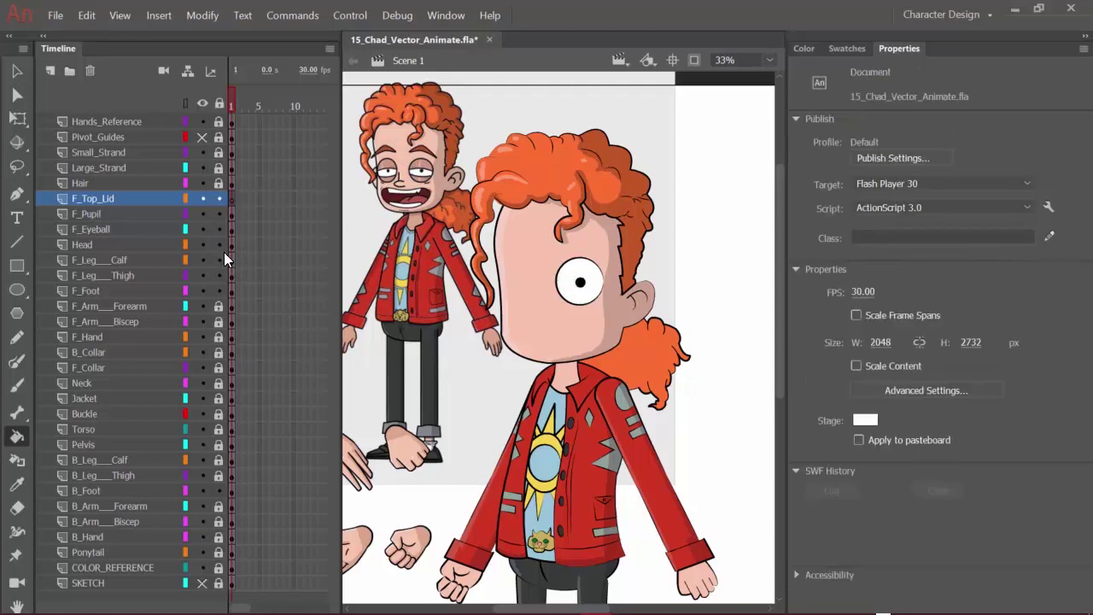
pyautogui.press('i')
pyautogui.click(540, 256)
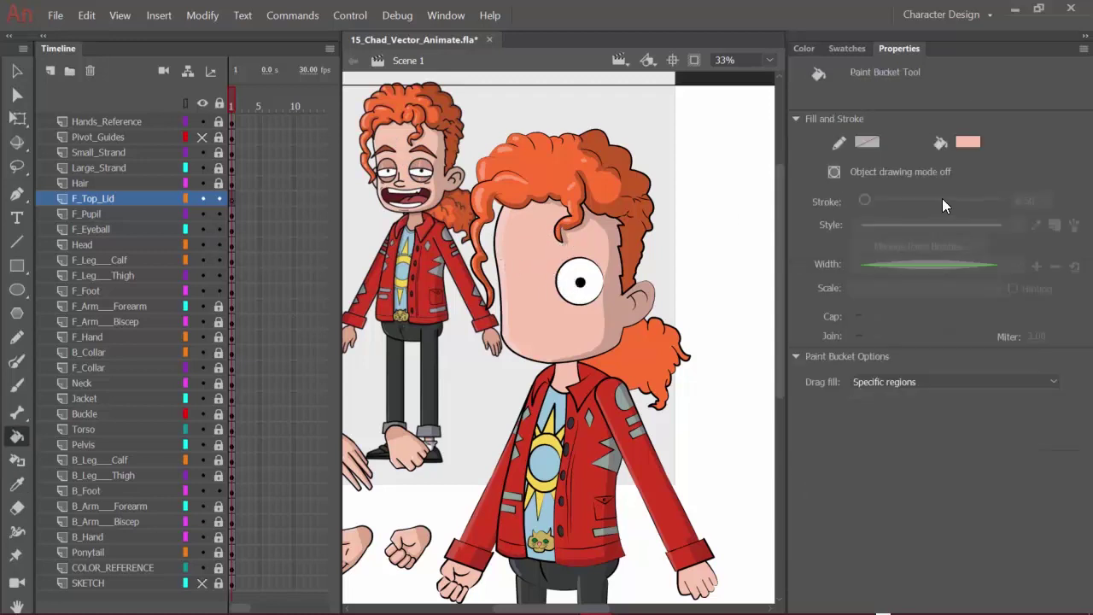
# Lower the fill's brightness in the Color Picker to a darker skin tone, #CAA08F
pyautogui.click(970, 143)
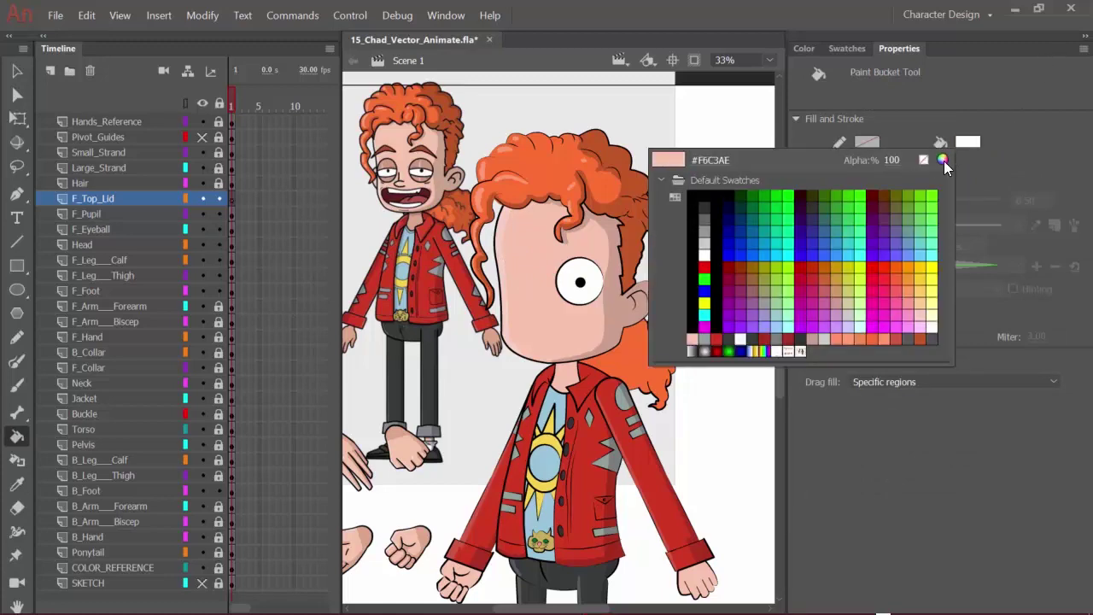
pyautogui.click(943, 160)
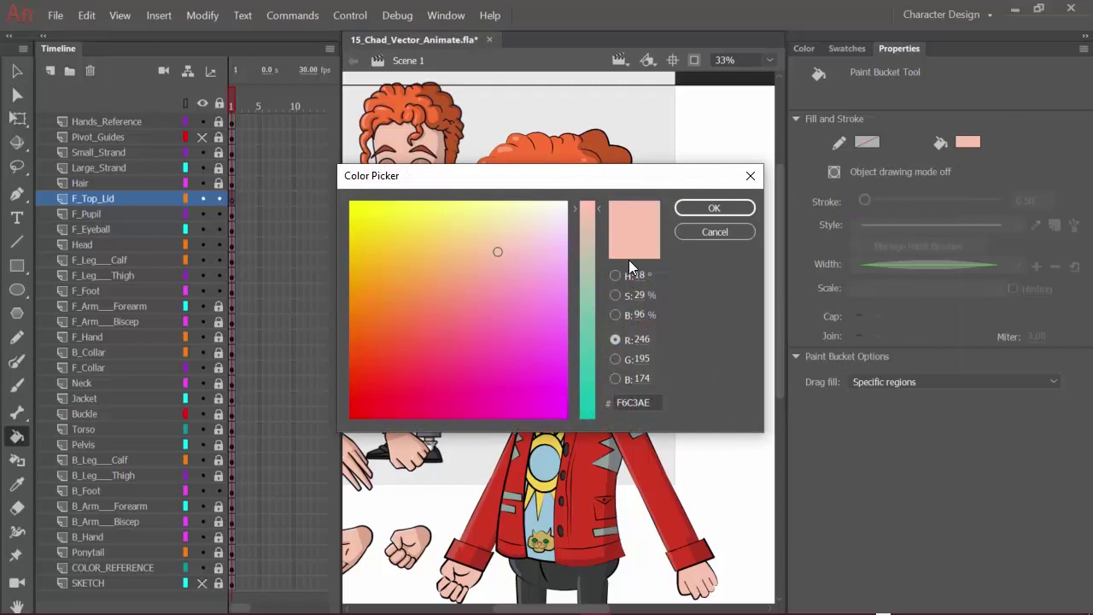
pyautogui.click(615, 276)
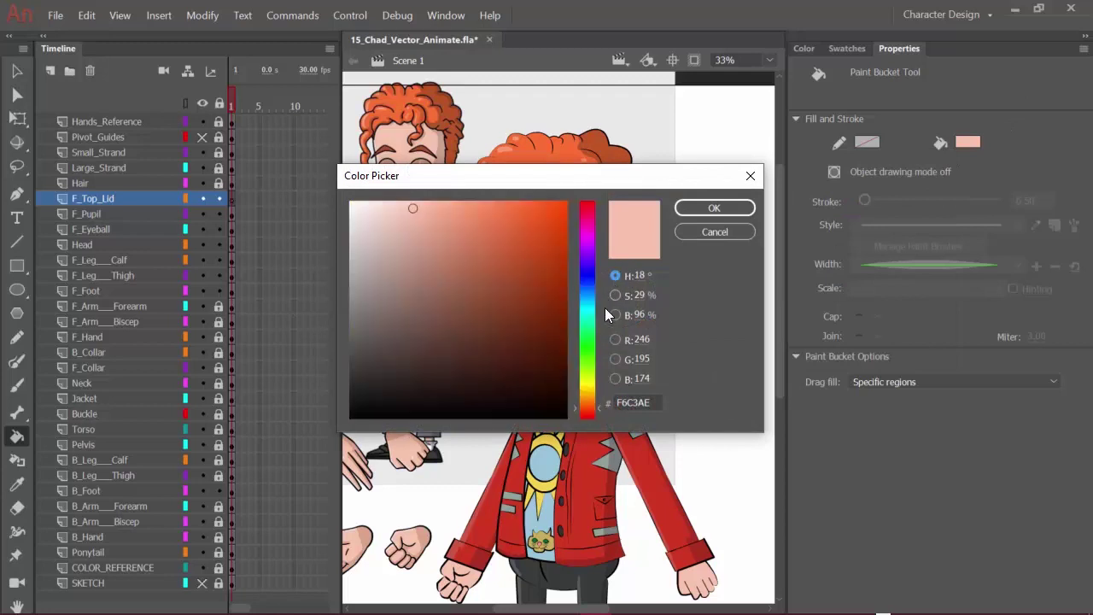
pyautogui.click(614, 297)
pyautogui.click(616, 314)
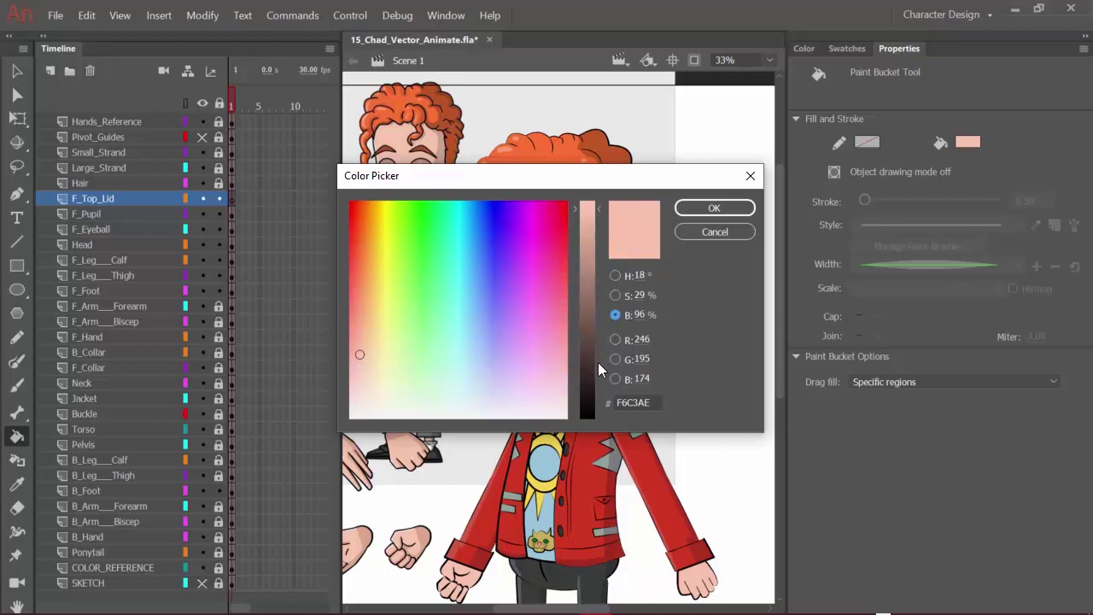
pyautogui.moveTo(599, 210); pyautogui.dragTo(598, 247)
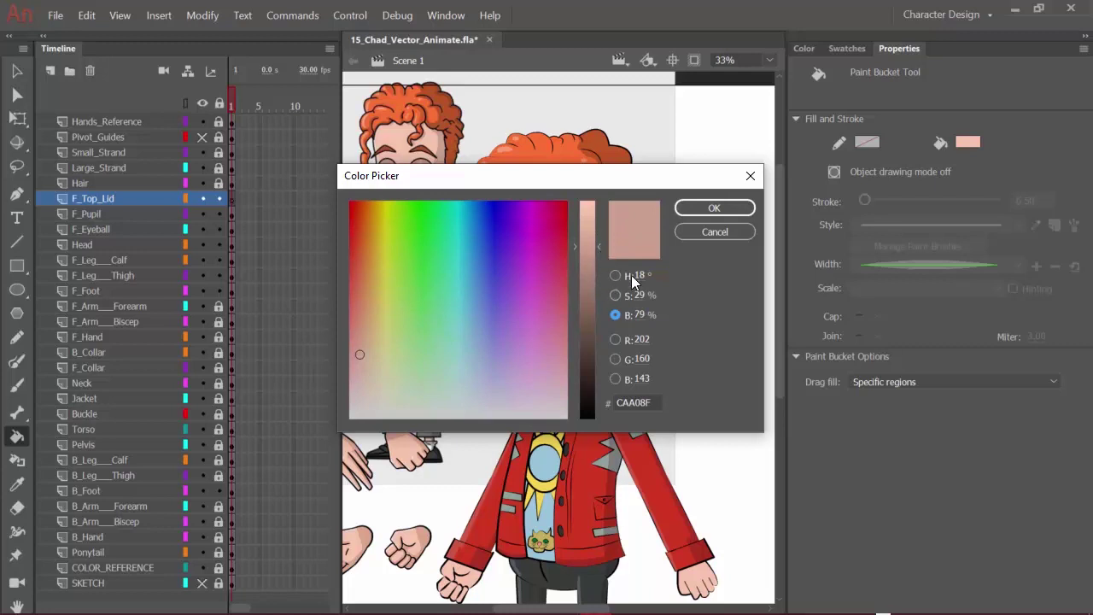
pyautogui.click(697, 210)
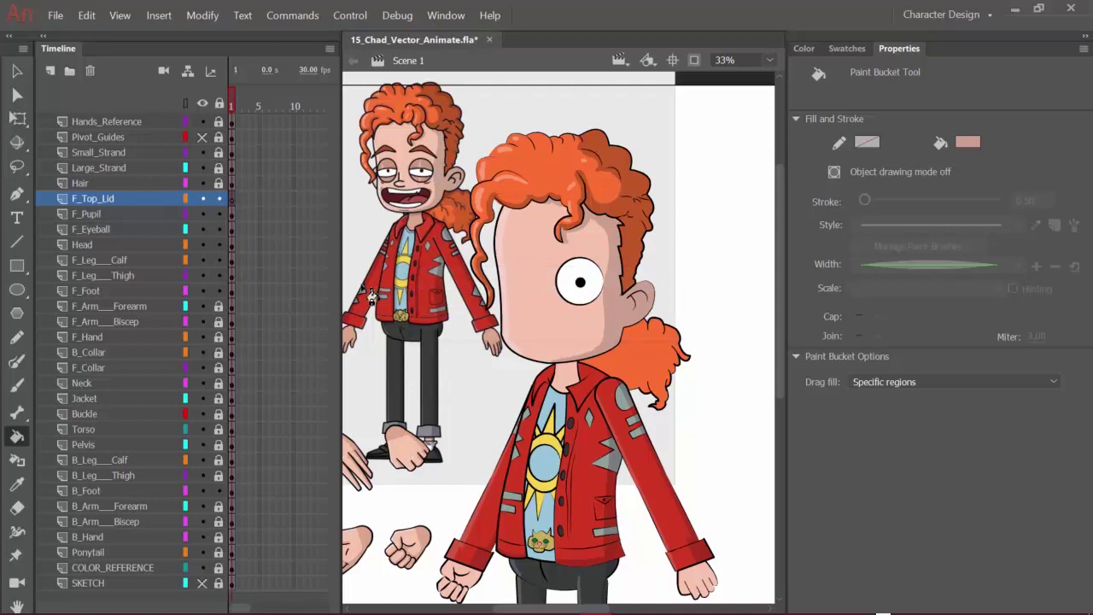
# Draw a darker skin-tone oval lid over the eye's upper half, redrawing it once to fit
pyautogui.press('o')
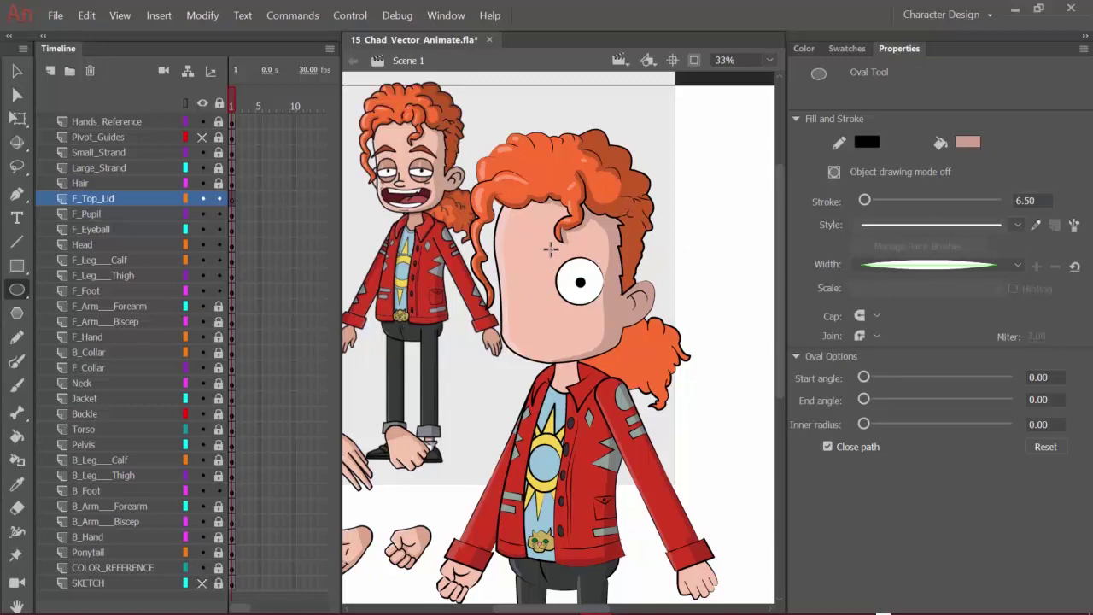
pyautogui.moveTo(549, 251); pyautogui.dragTo(608, 273)
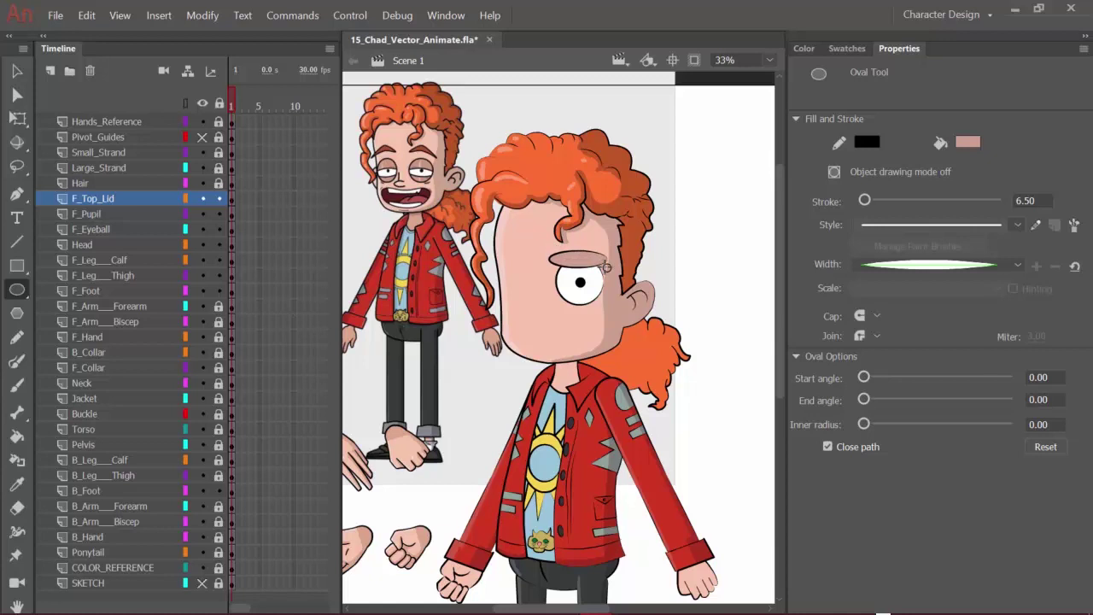
pyautogui.moveTo(608, 268); pyautogui.dragTo(614, 277)
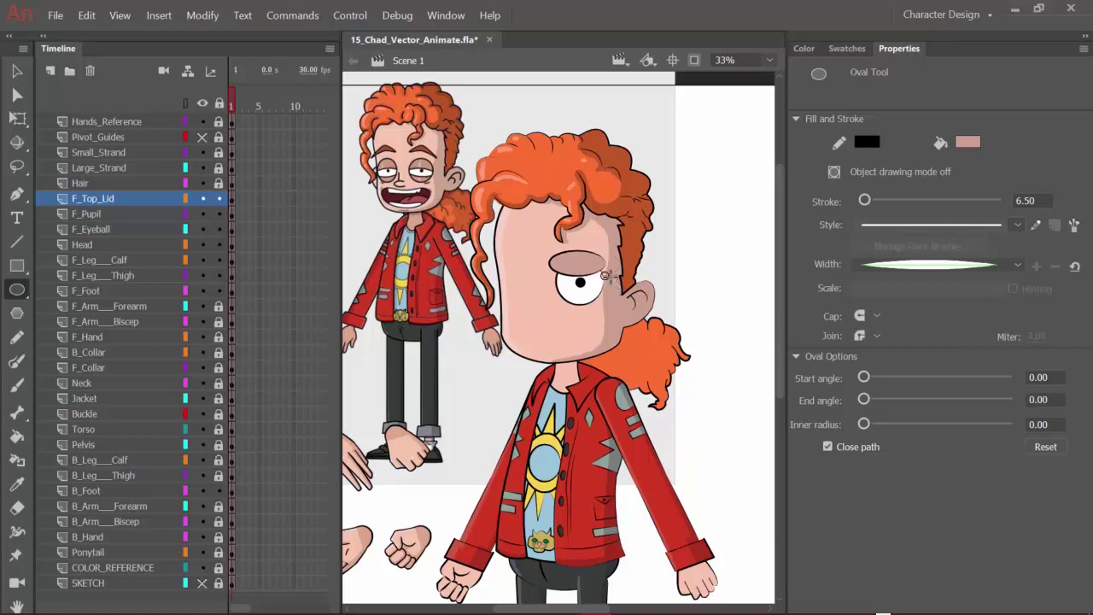
pyautogui.hotkey('ctrl', 'z')
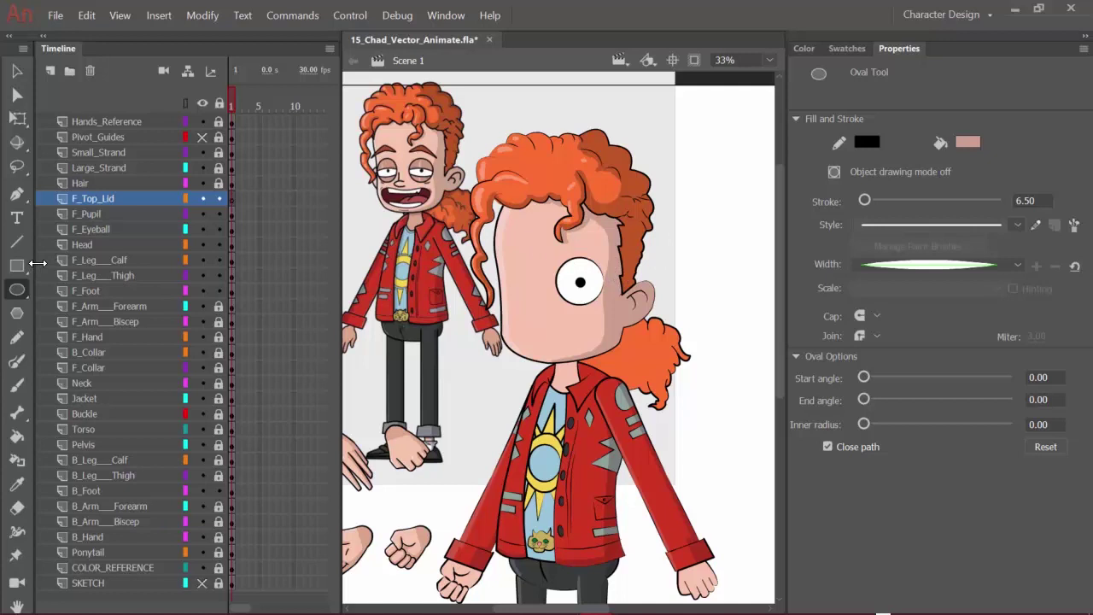
pyautogui.moveTo(37, 263); pyautogui.dragTo(73, 265)
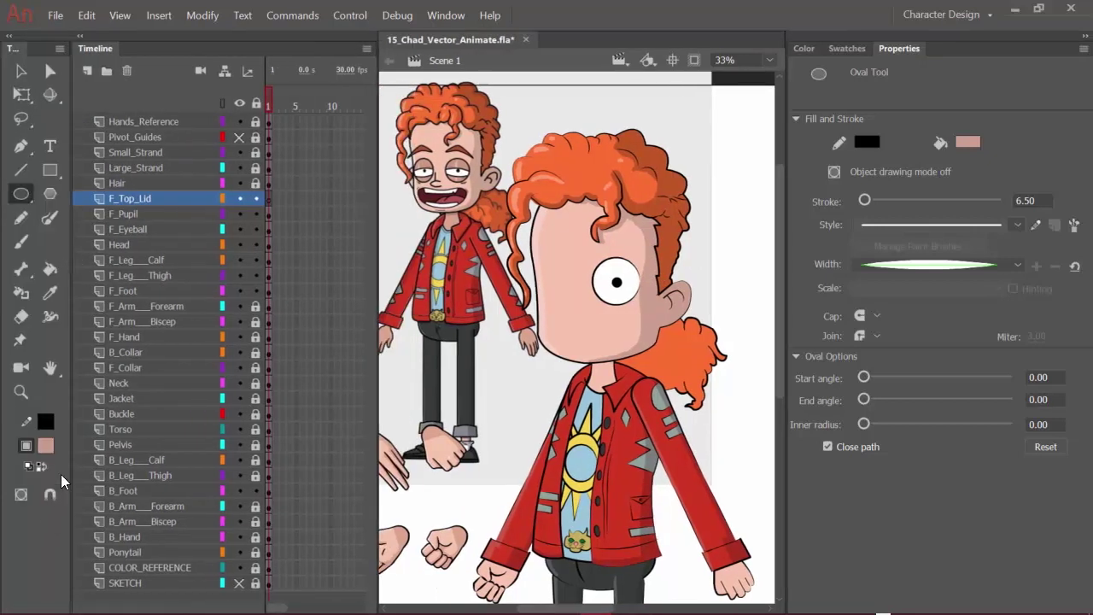
pyautogui.moveTo(73, 468); pyautogui.dragTo(36, 470)
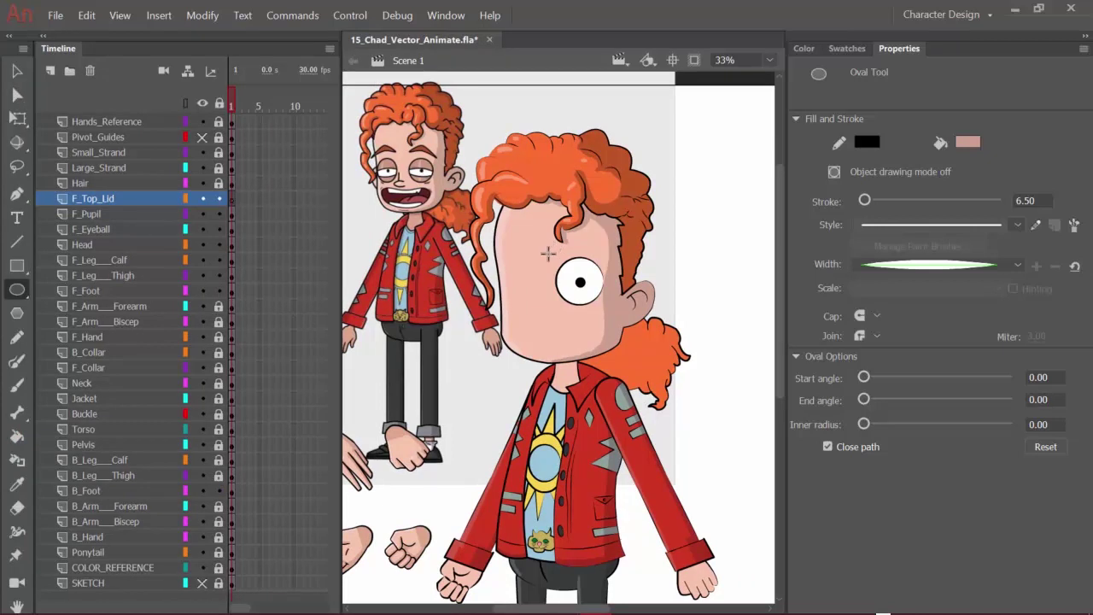
pyautogui.moveTo(547, 253)
pyautogui.mouseDown()
pyautogui.moveTo(603, 266)
pyautogui.moveTo(615, 285)
pyautogui.moveTo(612, 275)
pyautogui.mouseUp()
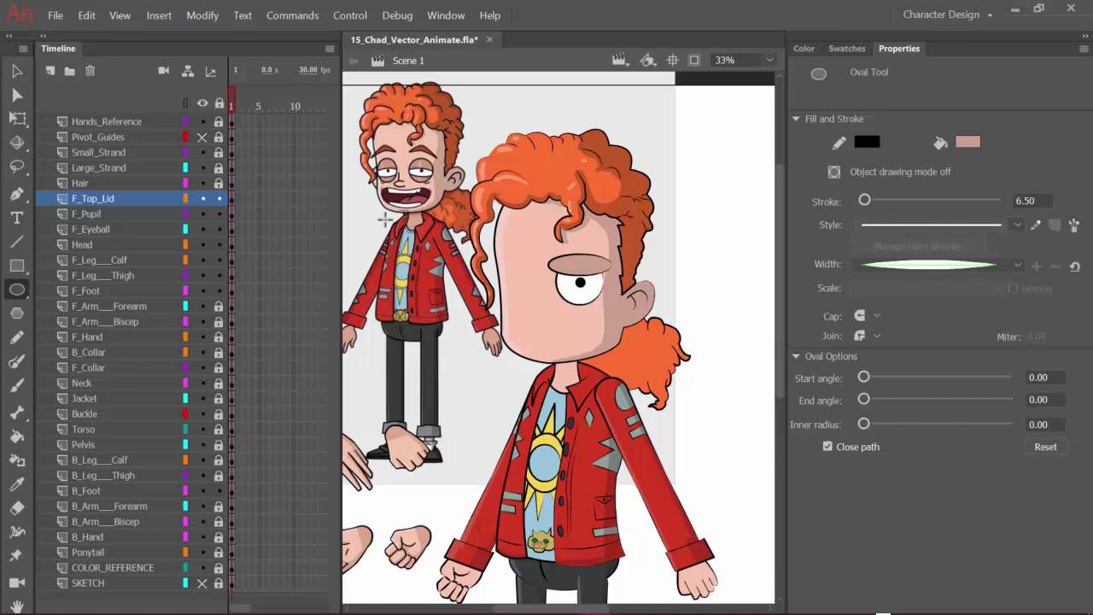
# Add a layer above F_Top_Lid and name it F_Bottom_Lid, correcting the typo
pyautogui.click(49, 73)
pyautogui.doubleClick(90, 199)
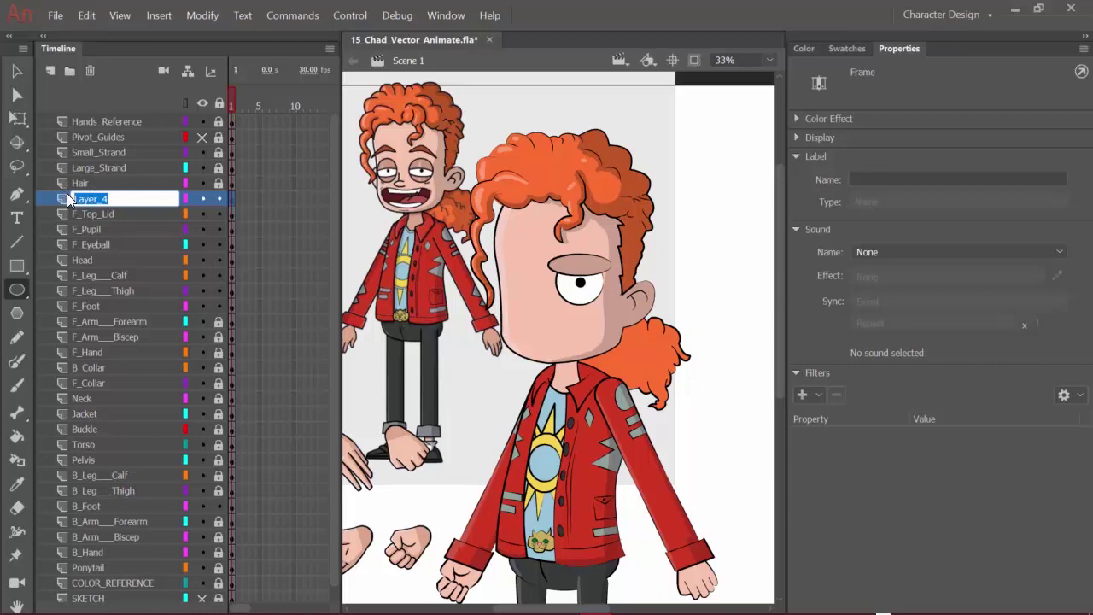
pyautogui.write('B')
pyautogui.write('ottom')
pyautogui.write('_Lid')
pyautogui.press('Return')
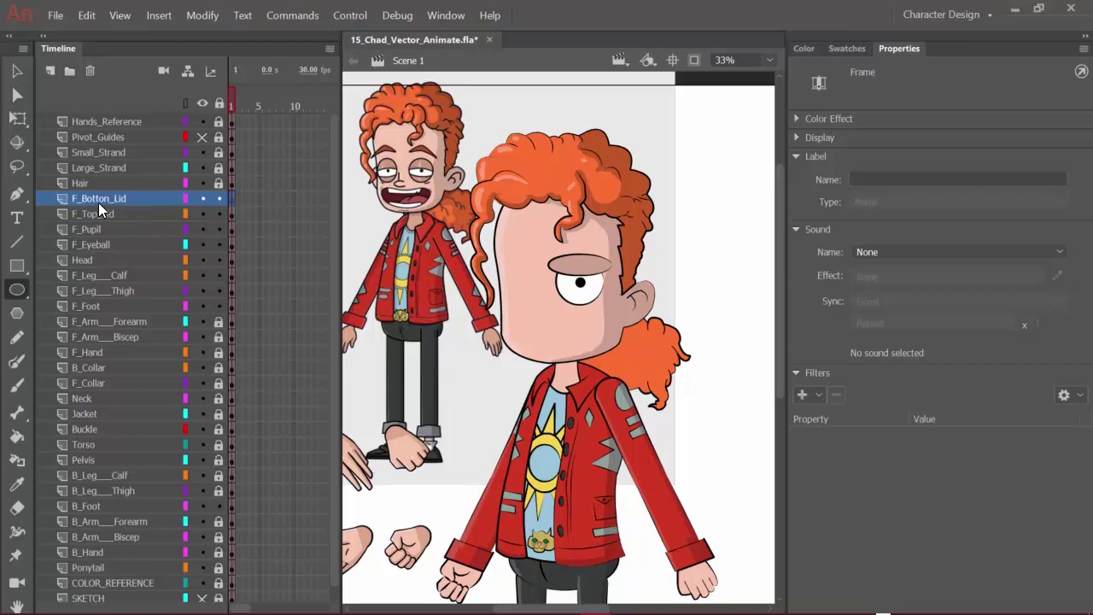
pyautogui.doubleClick(99, 198)
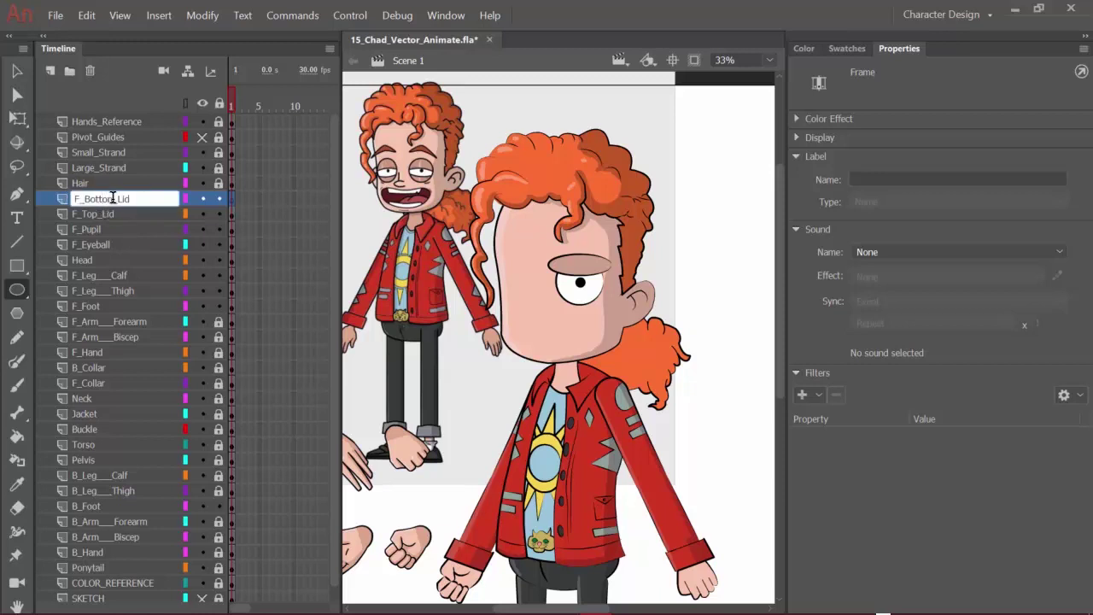
pyautogui.press('Return')
# Draw a skin-toned oval over the eye's lower half on F_Bottom_Lid
pyautogui.click(124, 223)
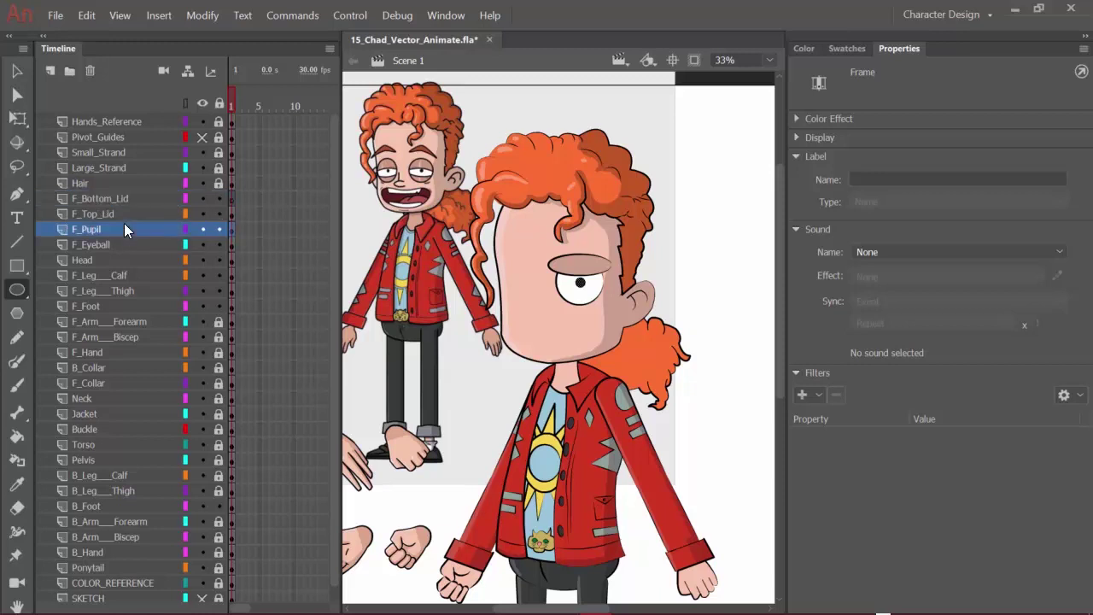
pyautogui.click(140, 199)
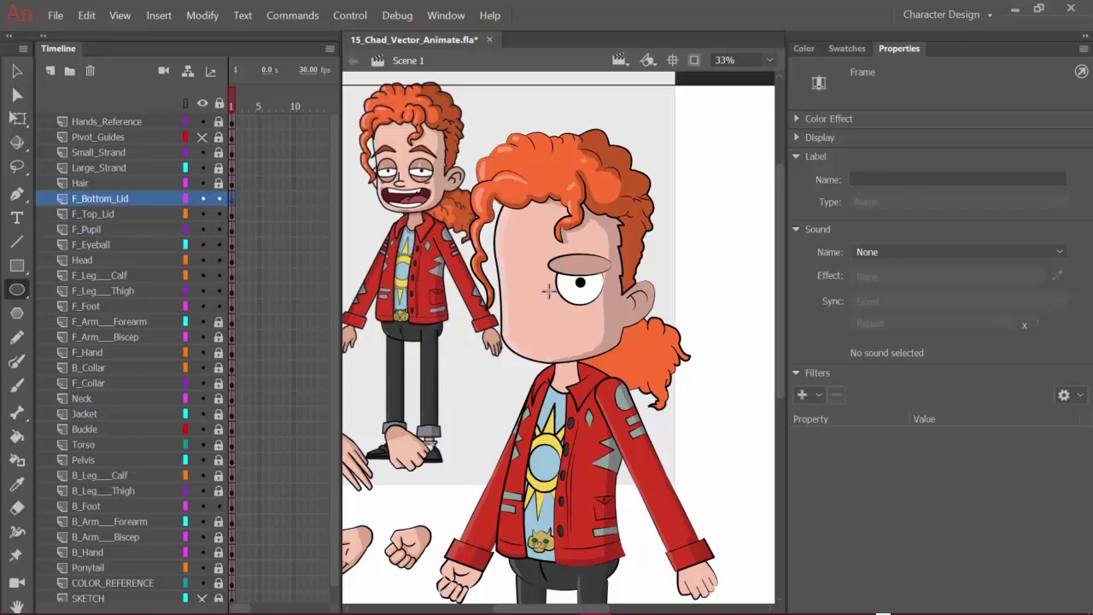
pyautogui.moveTo(548, 290); pyautogui.dragTo(609, 307)
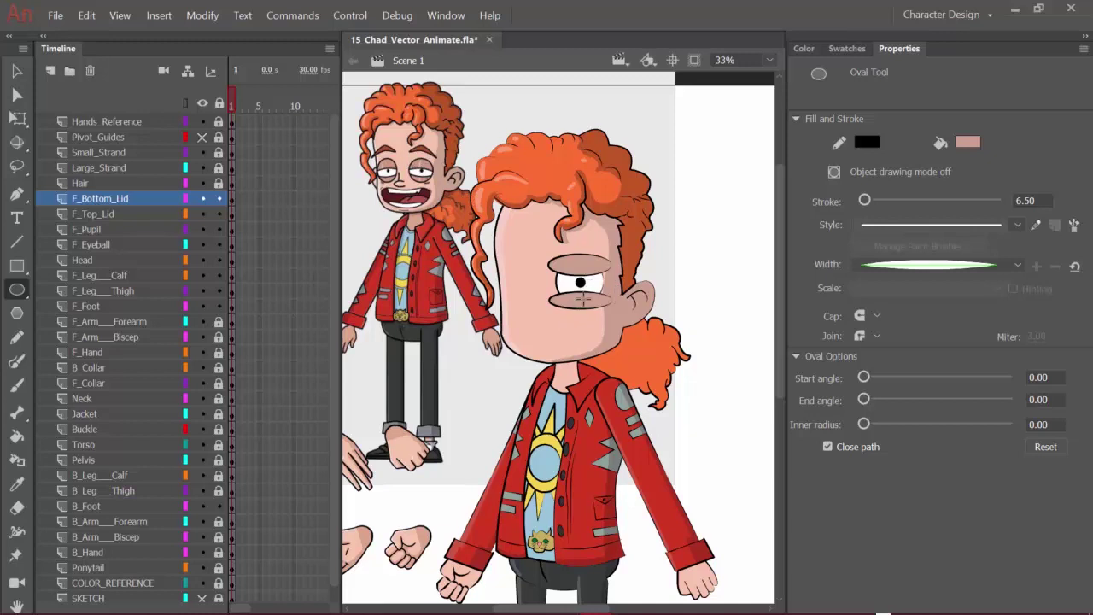
# Try pulling the bottom lid's edge below the pupil and nudging it up, undoing each attempt
pyautogui.press('v')
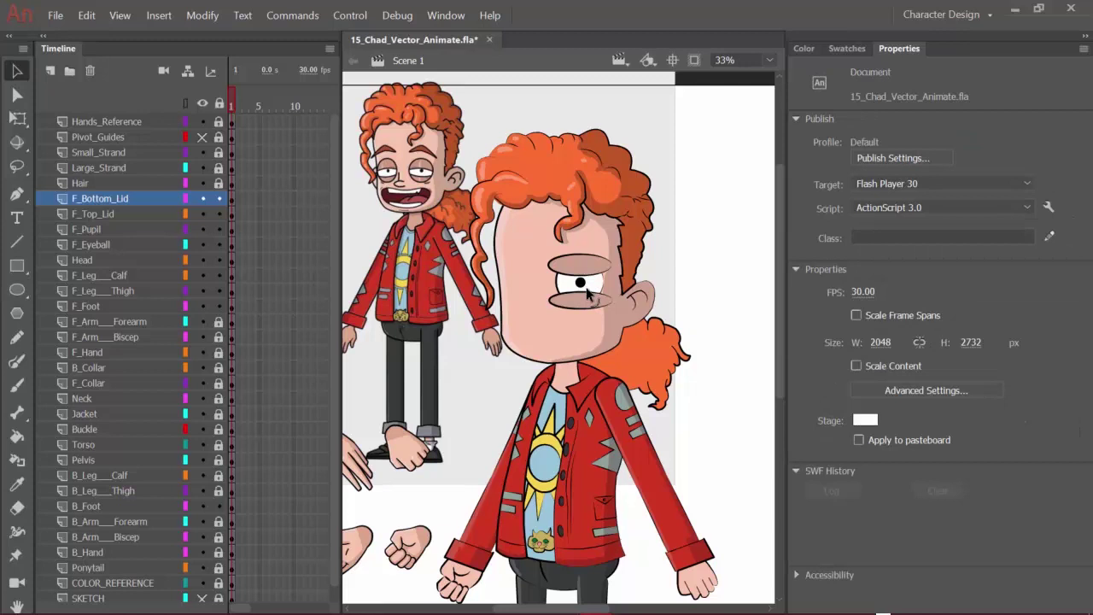
pyautogui.moveTo(583, 294); pyautogui.dragTo(585, 309)
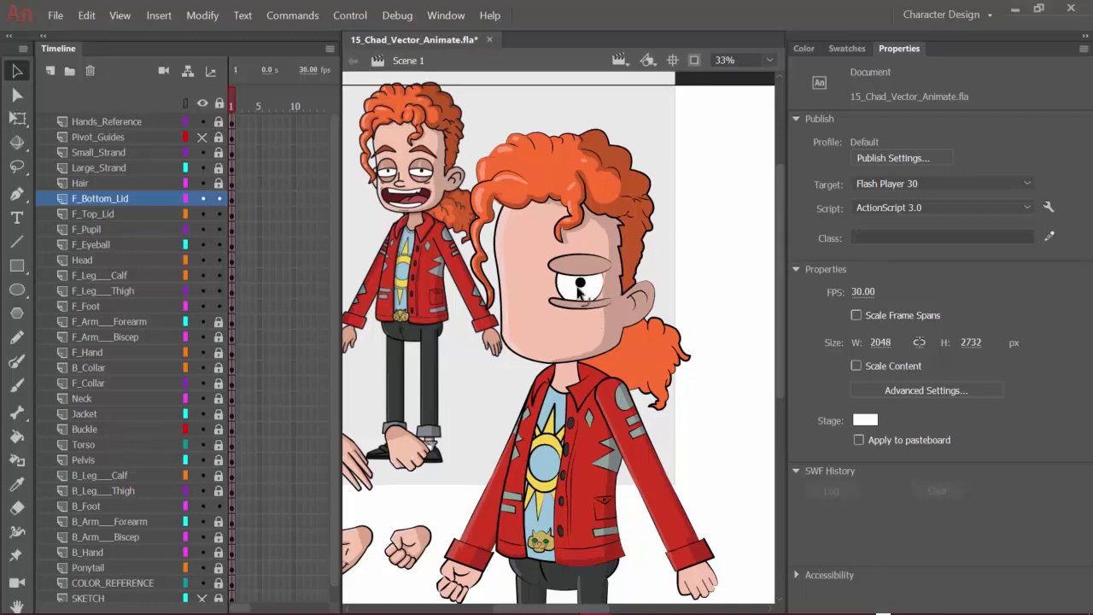
pyautogui.hotkey('ctrl', 'z')
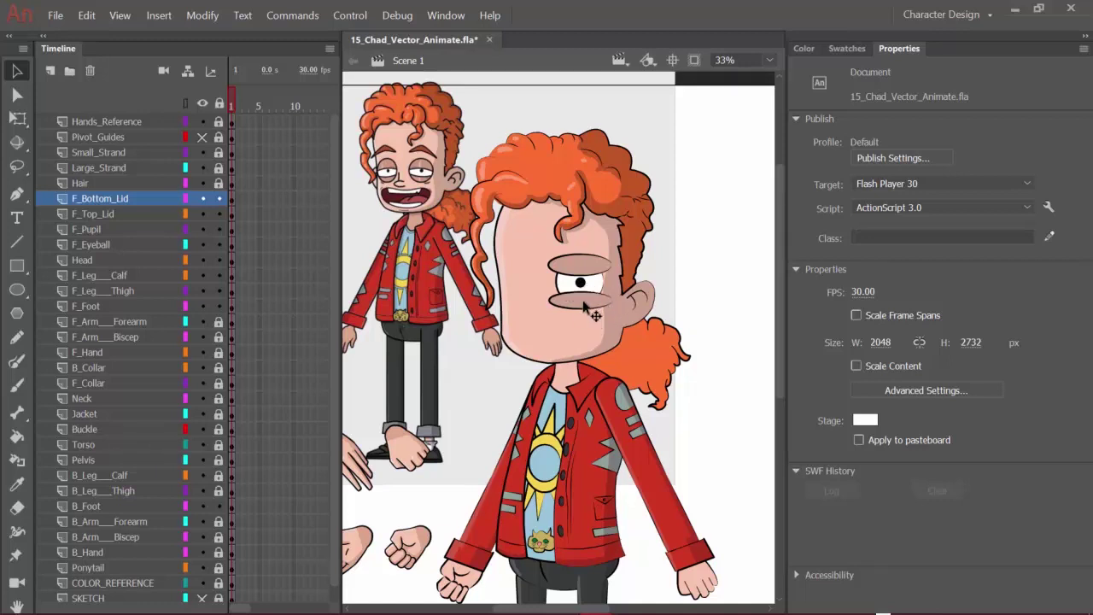
pyautogui.moveTo(583, 296); pyautogui.dragTo(583, 306)
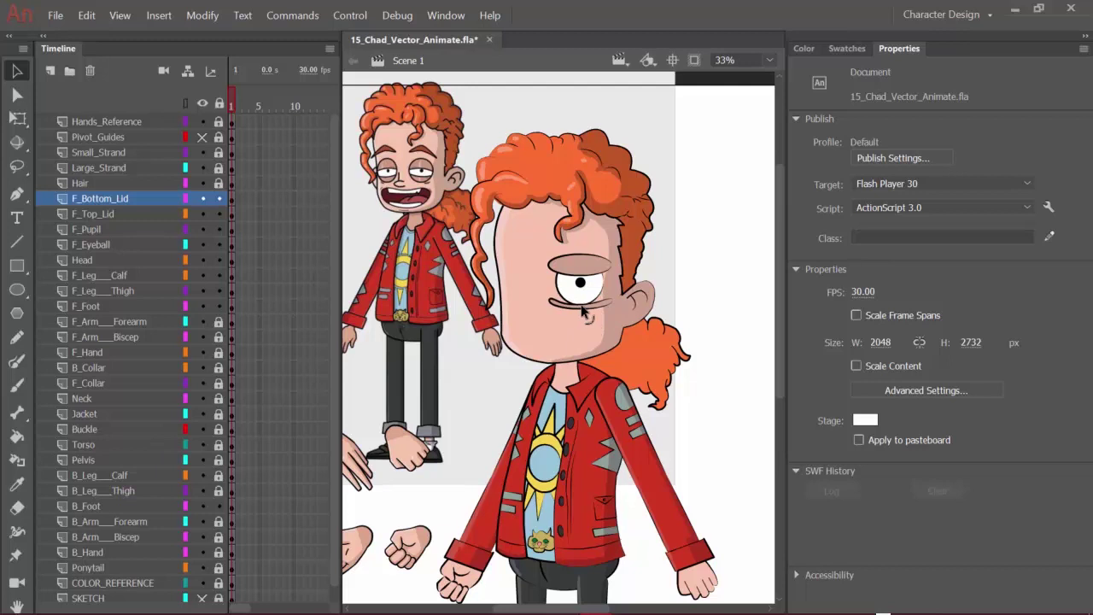
pyautogui.hotkey('ctrl', 'z')
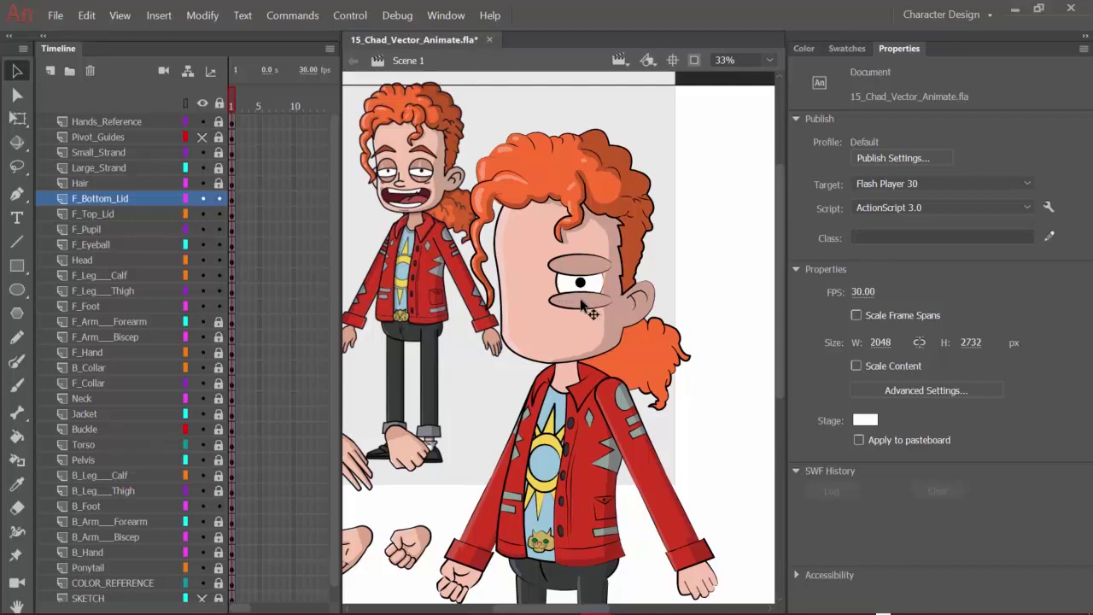
pyautogui.click(581, 301)
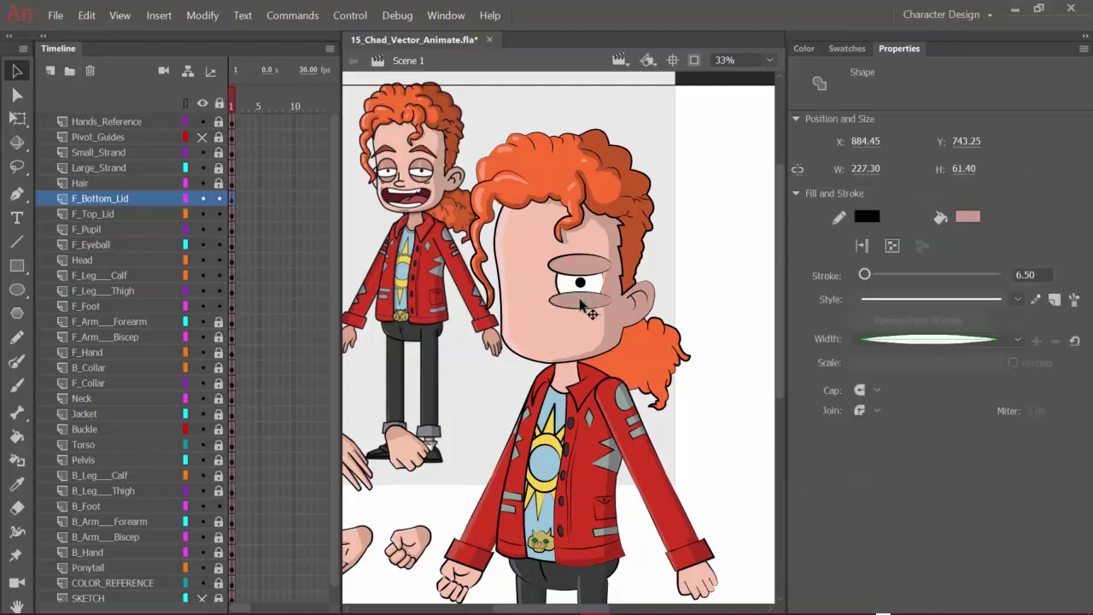
pyautogui.hotkey('shift', 'Up')
pyautogui.hotkey('shift', 'Up')
pyautogui.hotkey('shift', 'Up')
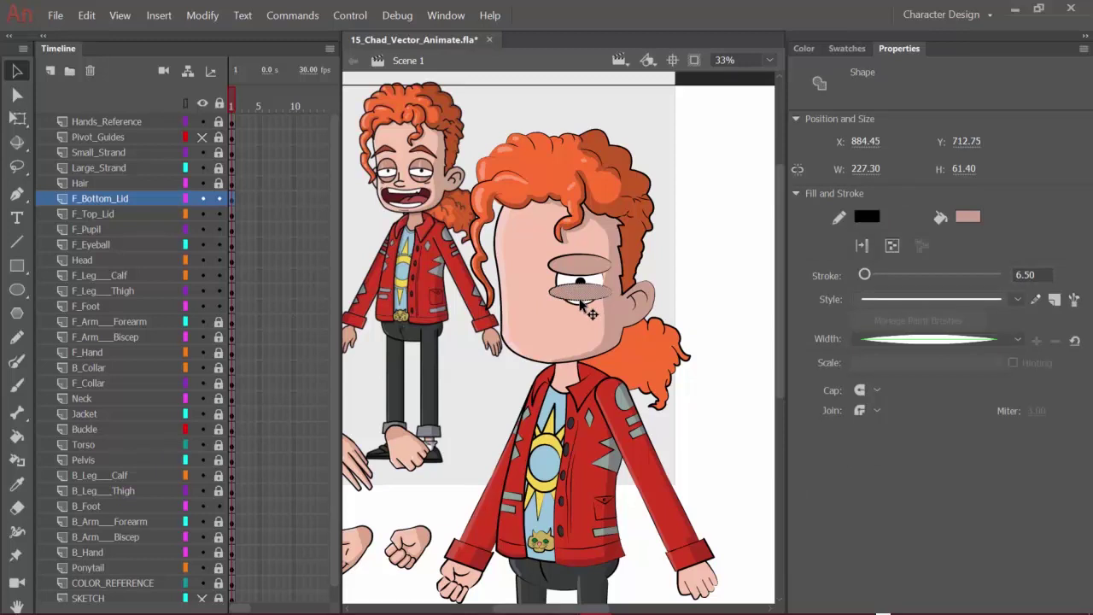
pyautogui.click(702, 178)
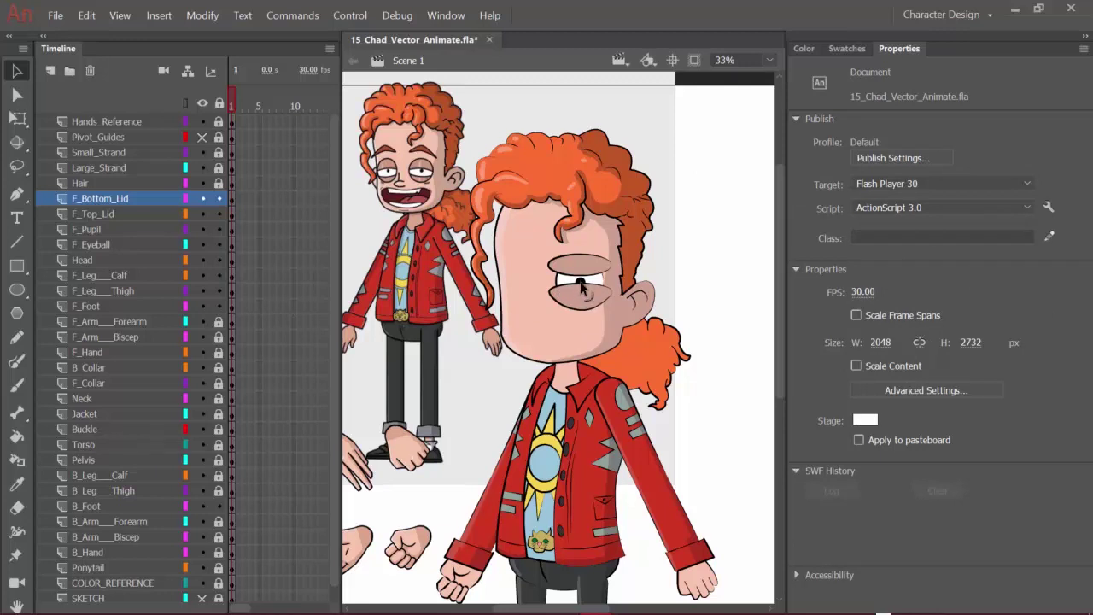
pyautogui.hotkey('ctrl', 'z')
pyautogui.hotkey('ctrl', 'z')
pyautogui.hotkey('ctrl', 'z')
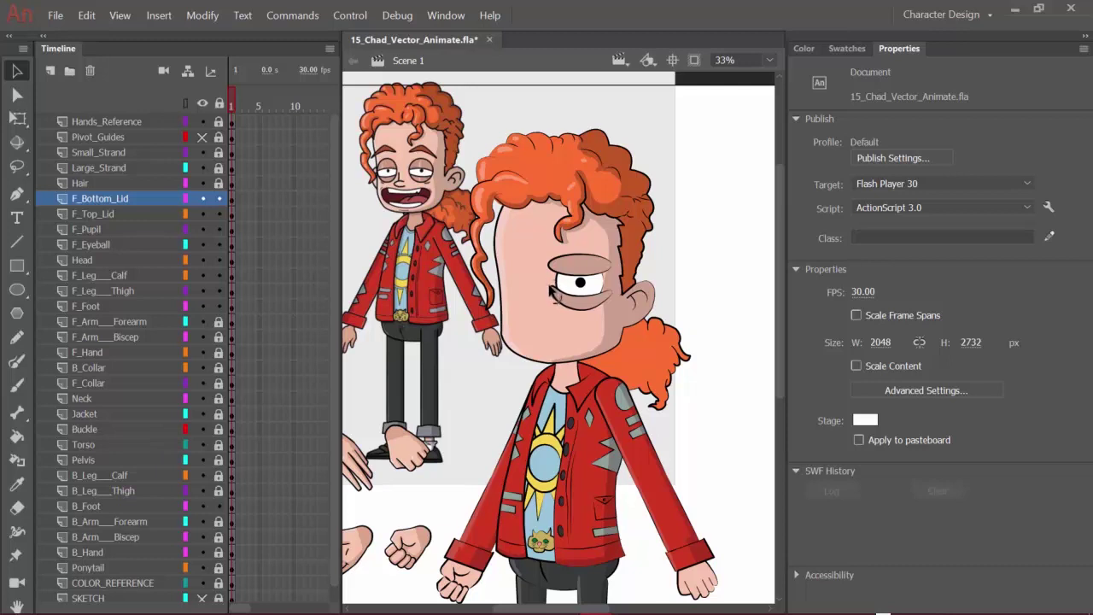
# Deselect everything and lock the Head layer
pyautogui.click(614, 293)
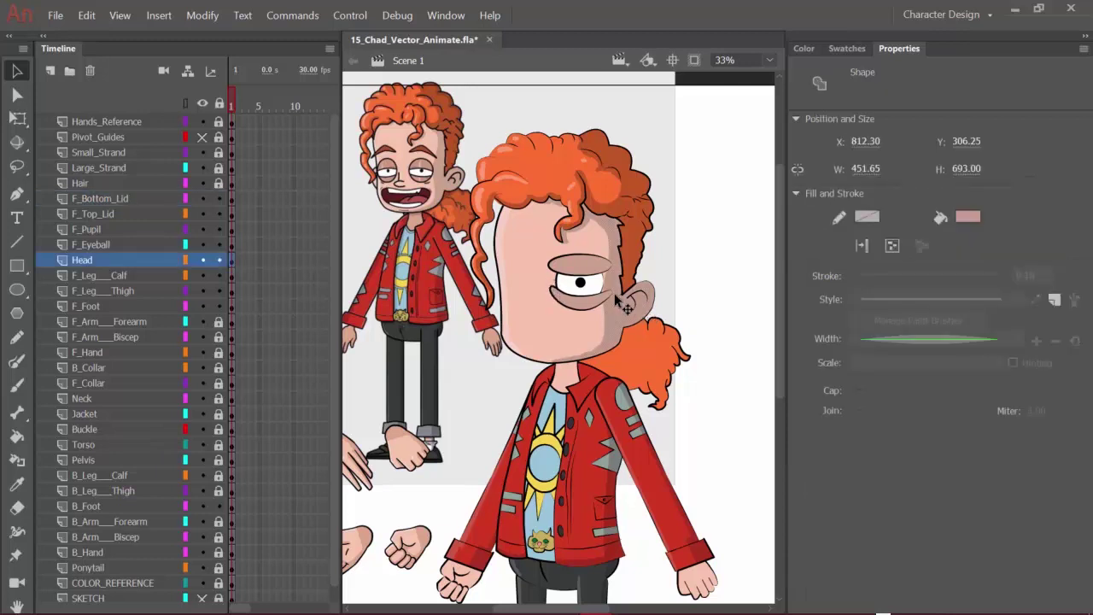
pyautogui.click(615, 295)
pyautogui.hotkey('ctrl', 'shift', 'a')
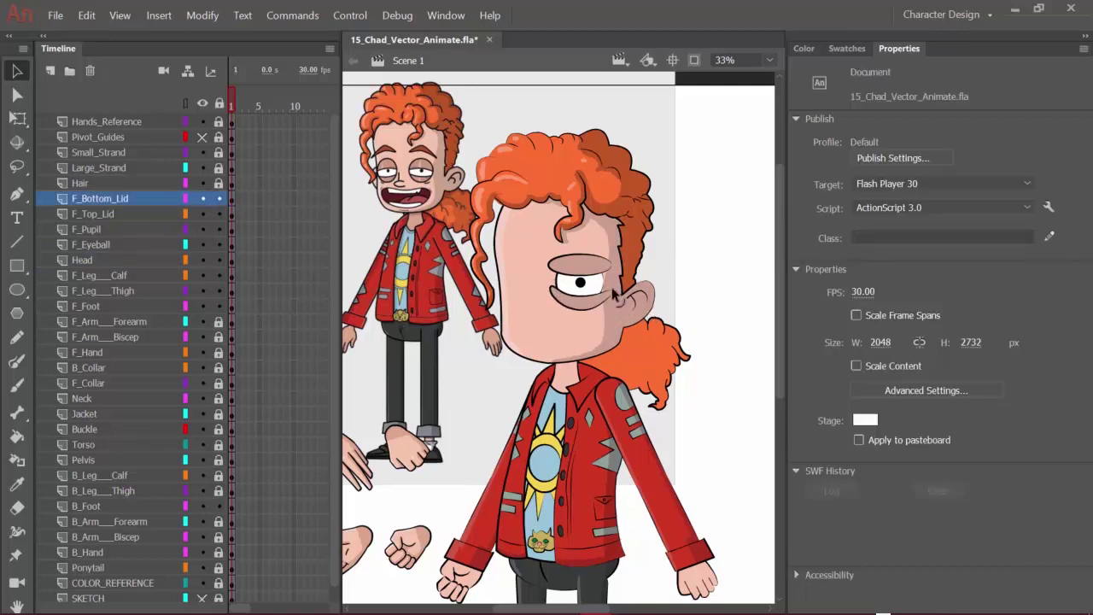
pyautogui.click(219, 260)
# Bend the bottom lid's edge around the eye and move the top lid down
pyautogui.moveTo(609, 295)
pyautogui.mouseDown()
pyautogui.moveTo(593, 319)
pyautogui.moveTo(571, 314)
pyautogui.mouseUp()
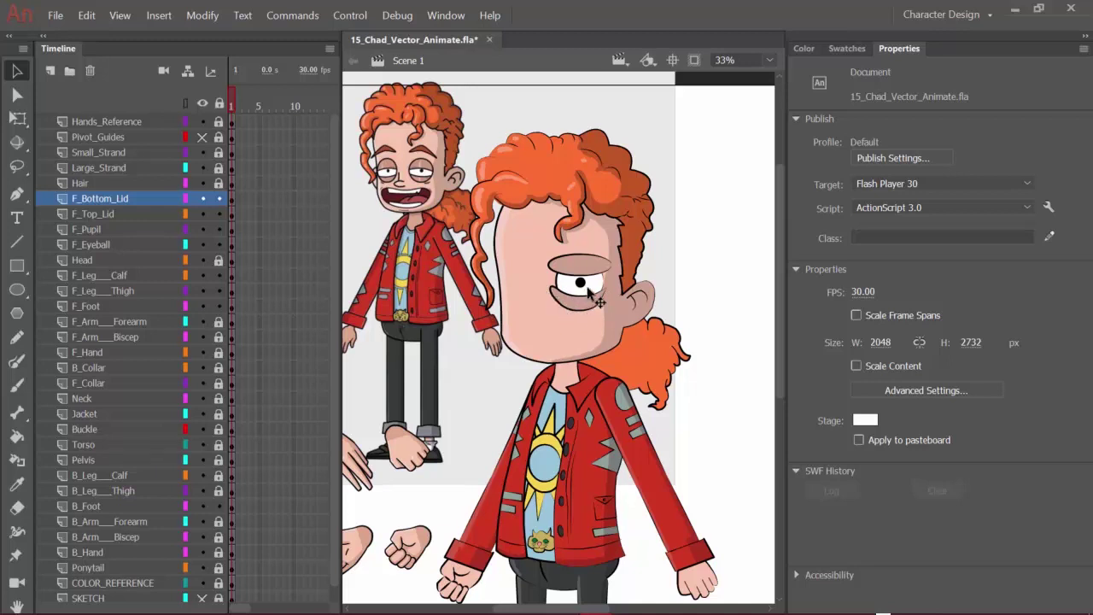
pyautogui.moveTo(582, 284); pyautogui.dragTo(582, 273)
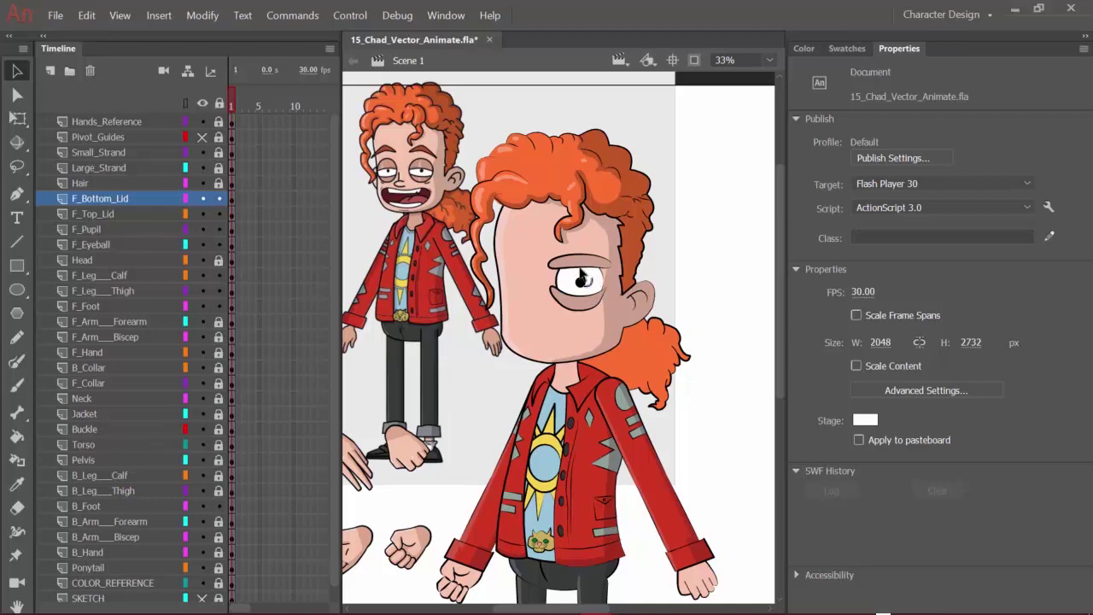
pyautogui.click(581, 266)
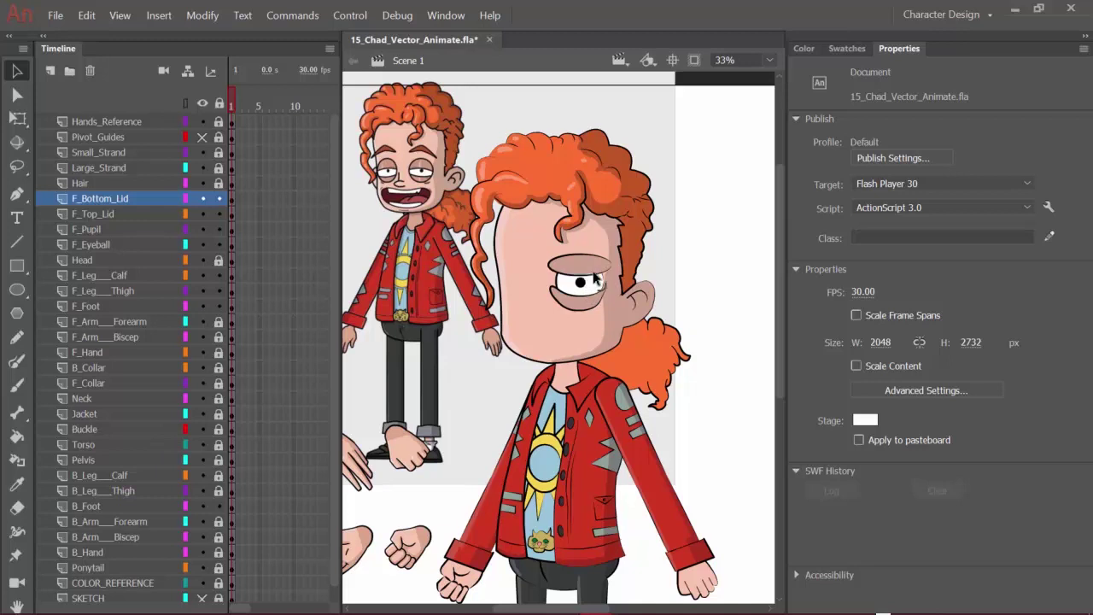
pyautogui.click(581, 267)
pyautogui.moveTo(581, 267)
pyautogui.mouseDown()
pyautogui.moveTo(584, 275)
pyautogui.moveTo(583, 254)
pyautogui.moveTo(585, 295)
pyautogui.moveTo(580, 274)
pyautogui.mouseUp()
pyautogui.press('Escape')
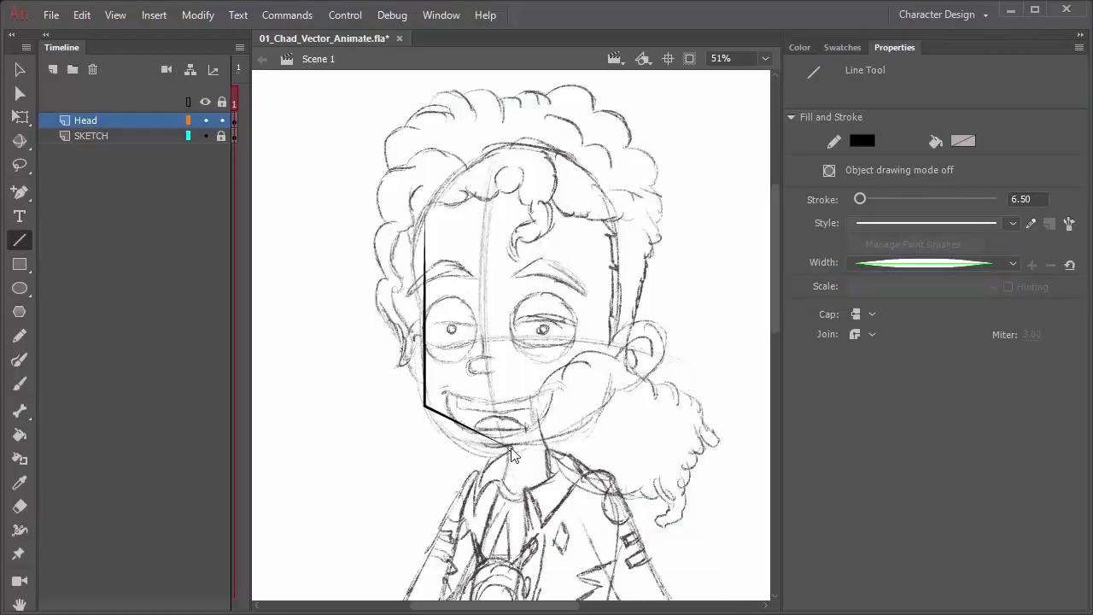
# Extend the ponytail curve with a straight line drawn down from its end
pyautogui.press('v')
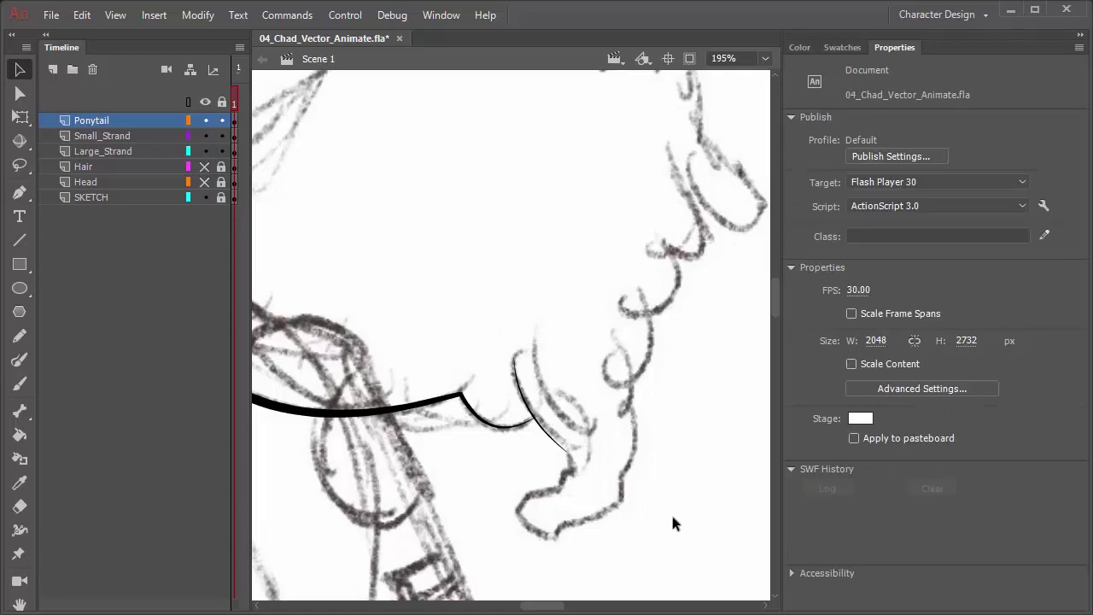
pyautogui.click(551, 435)
pyautogui.press('n')
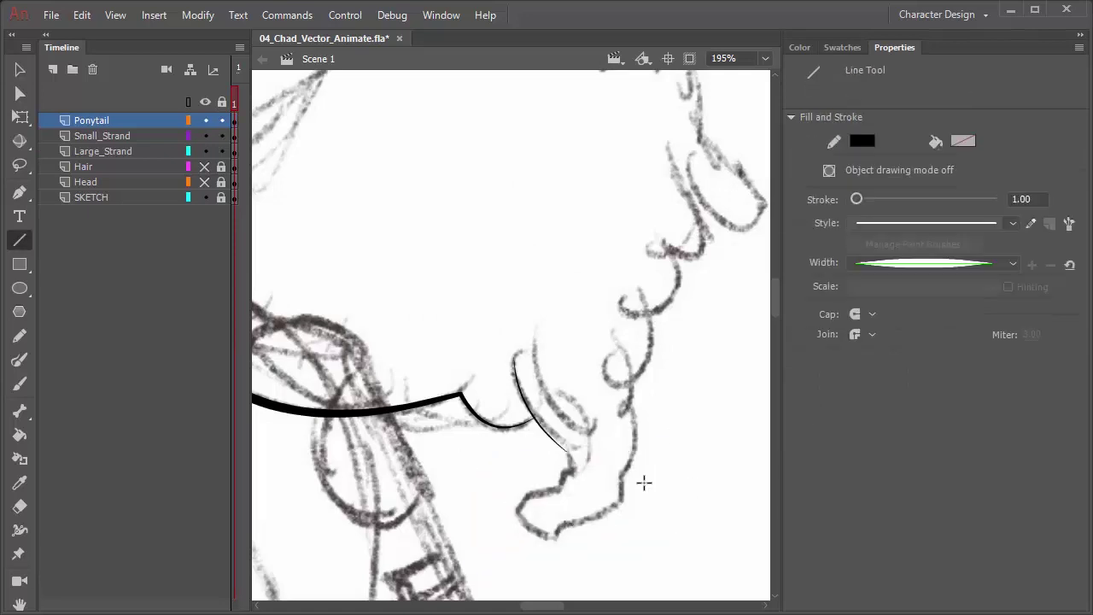
pyautogui.moveTo(534, 420); pyautogui.dragTo(522, 504)
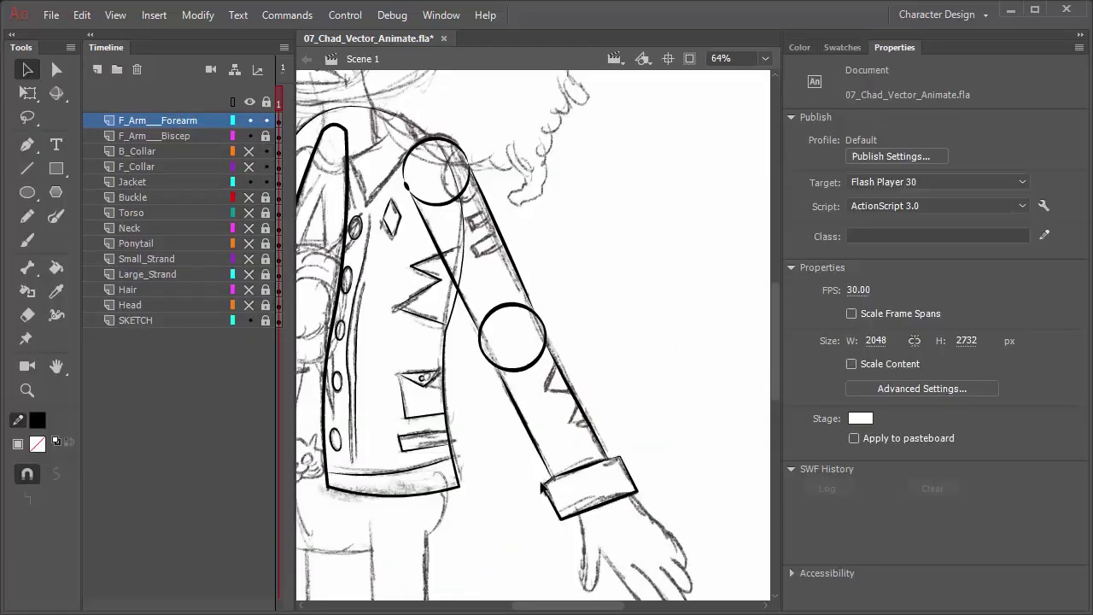
# Shrink the elbow circle slightly with Free Transform by dragging its corner handle
pyautogui.click(501, 369)
pyautogui.click(28, 92)
pyautogui.moveTo(545, 369); pyautogui.dragTo(542, 370)
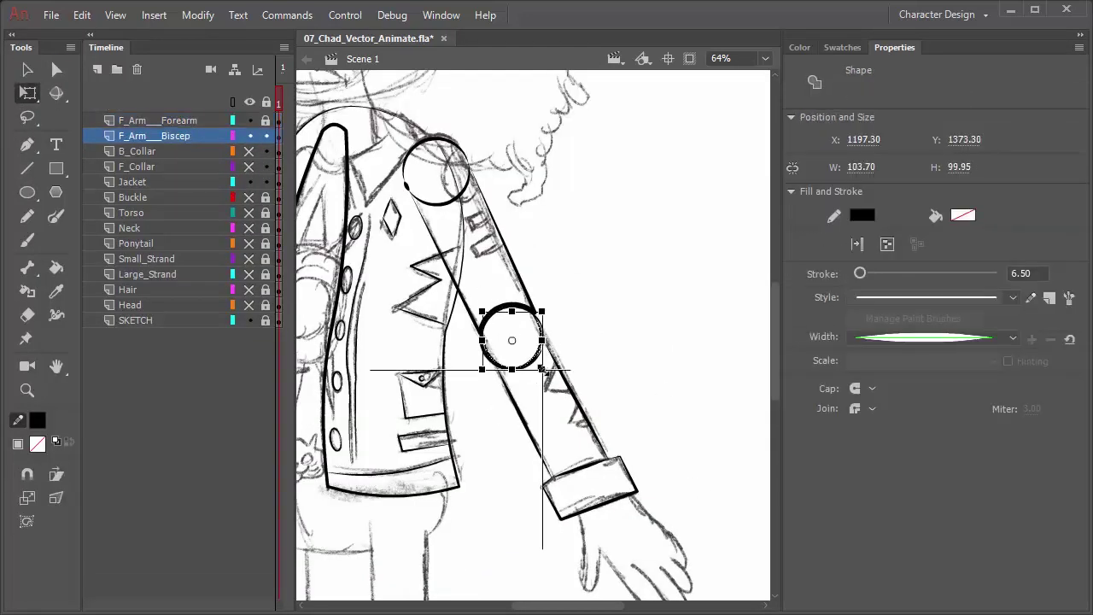